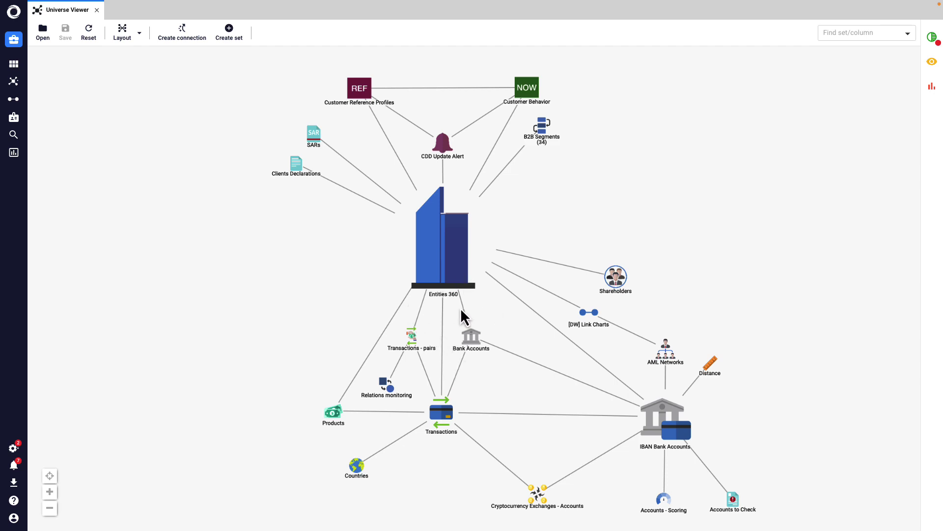
Display record counts on the Entities 360, Transactions and IBAN Bank Accounts nodes in Universe Viewer.
click(452, 274)
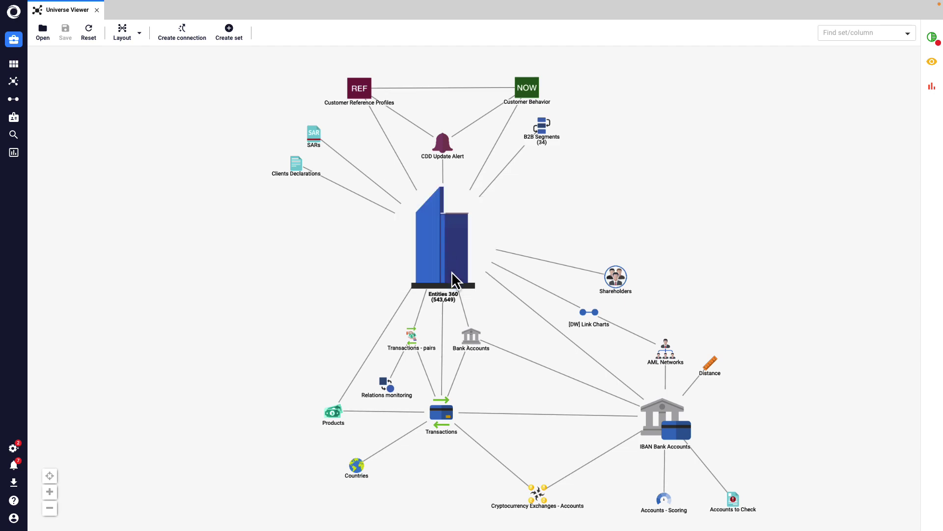
click(440, 418)
click(655, 422)
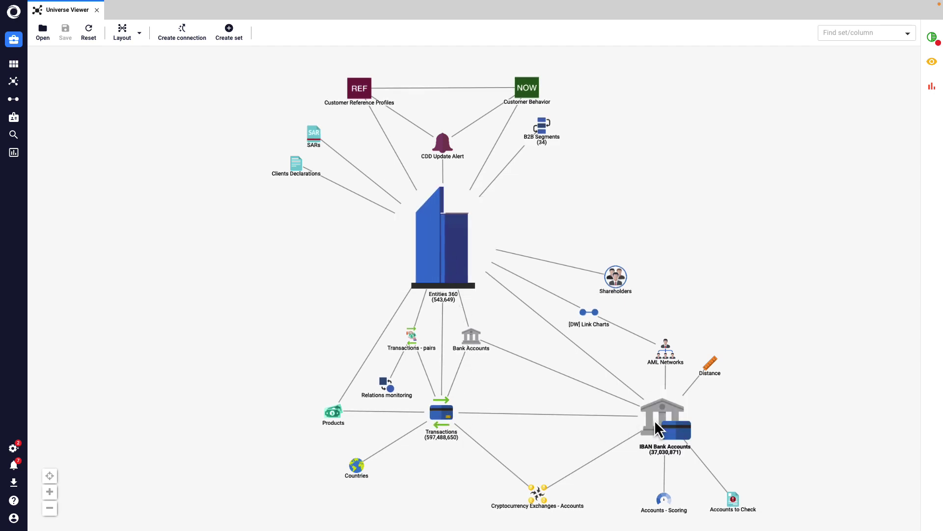
Show the Investigation, OFAC and Dun & Bradstreet data groups on the graph.
click(933, 39)
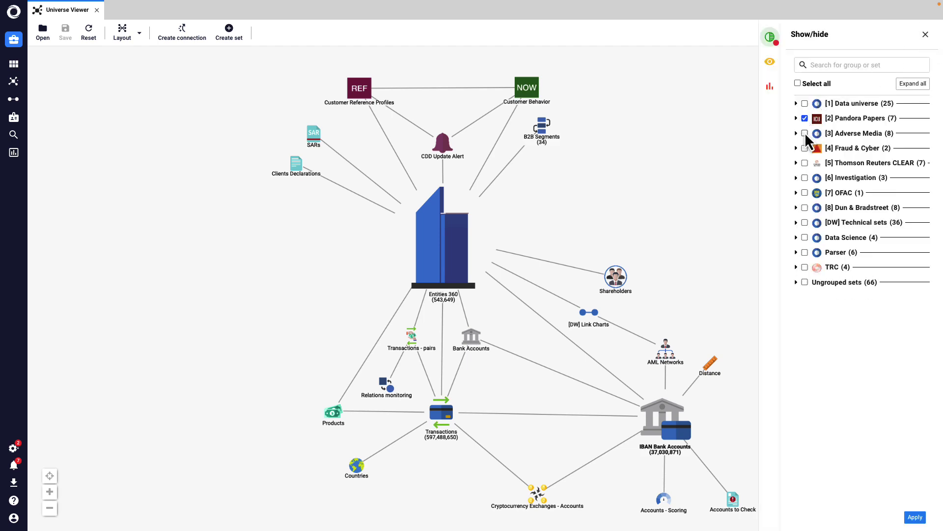
click(805, 178)
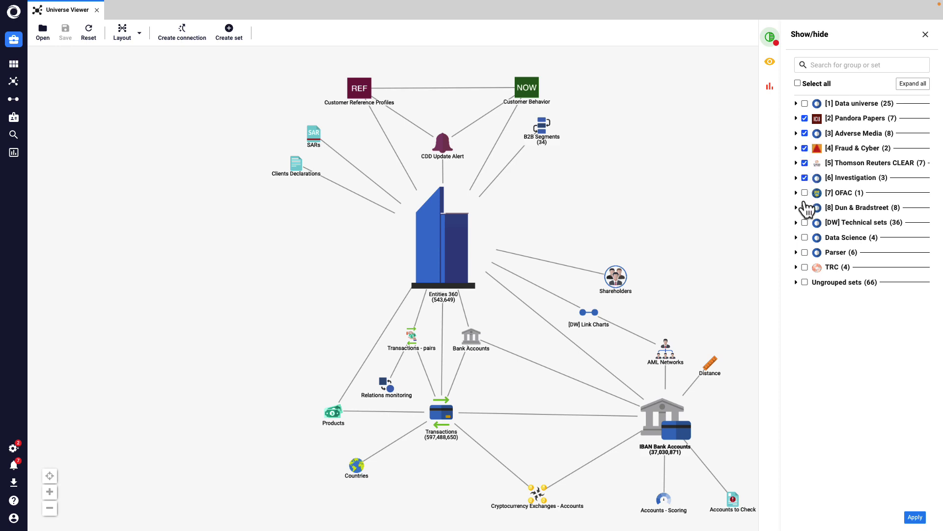
click(804, 193)
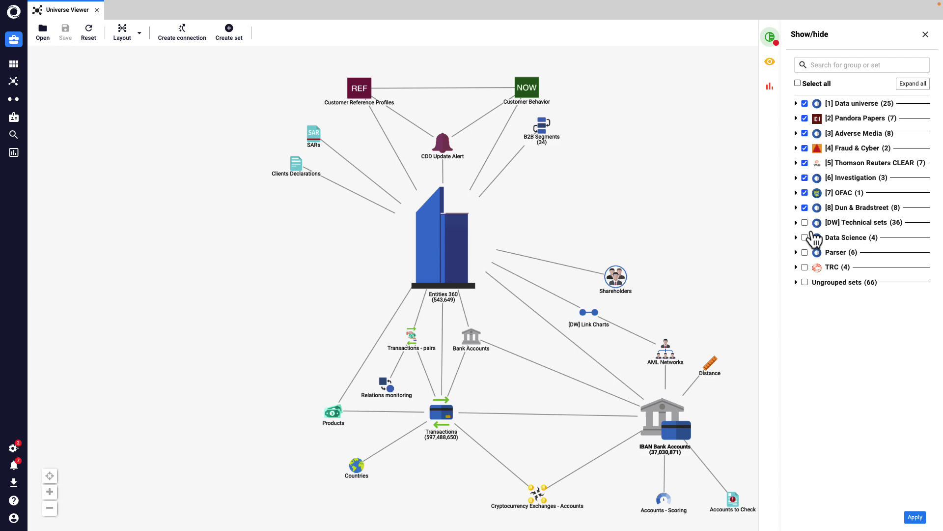
click(915, 518)
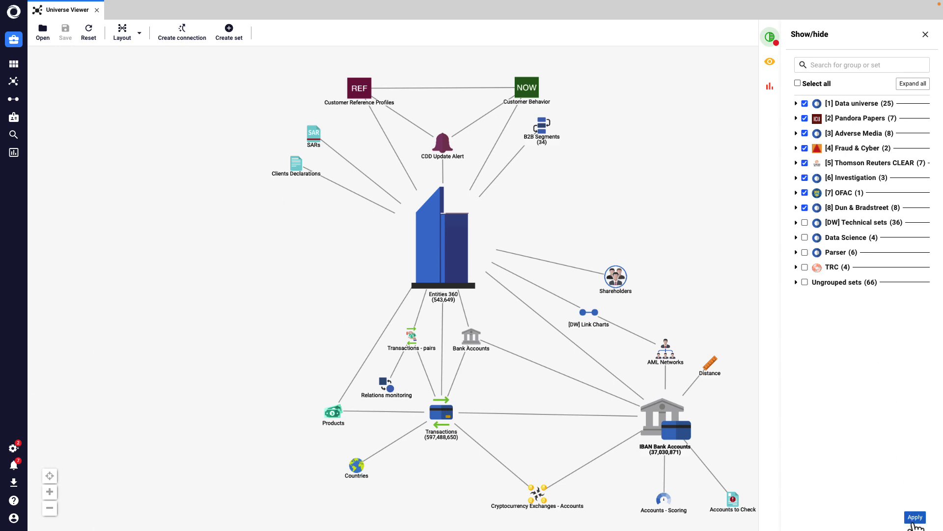
click(926, 34)
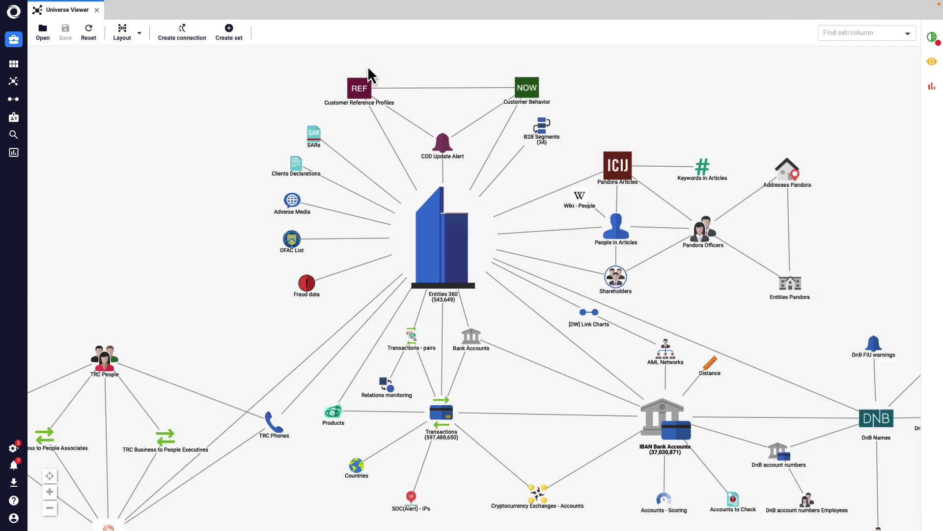
Open and dismiss the new set upload options, then zoom out over the expanded graph.
click(229, 34)
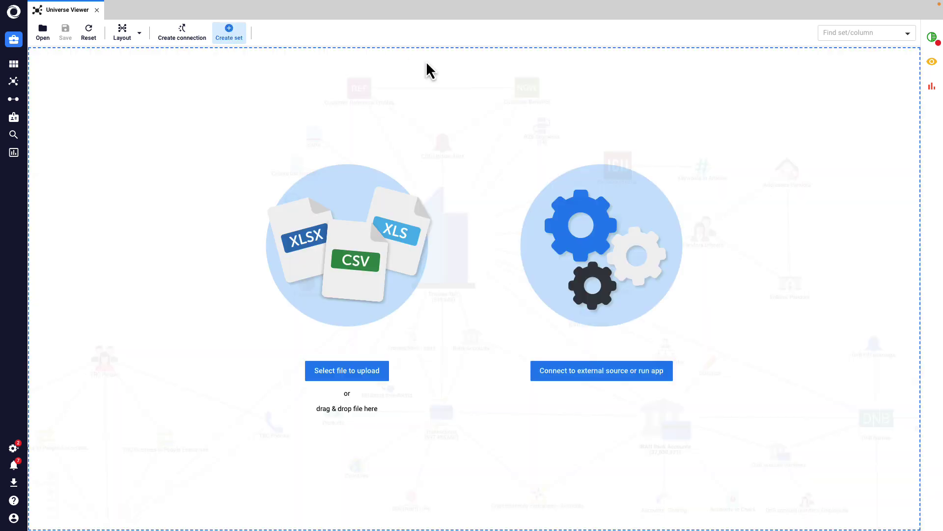
click(228, 34)
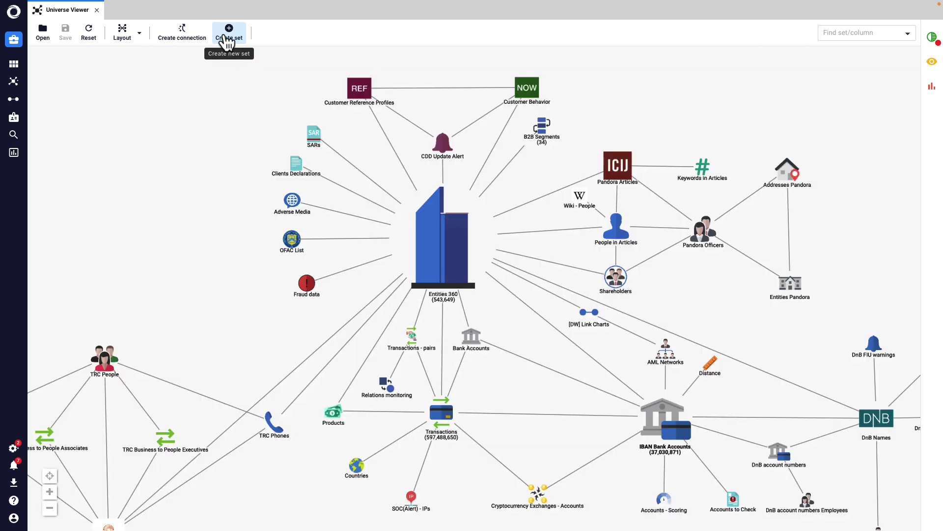
drag(740, 322, 722, 293)
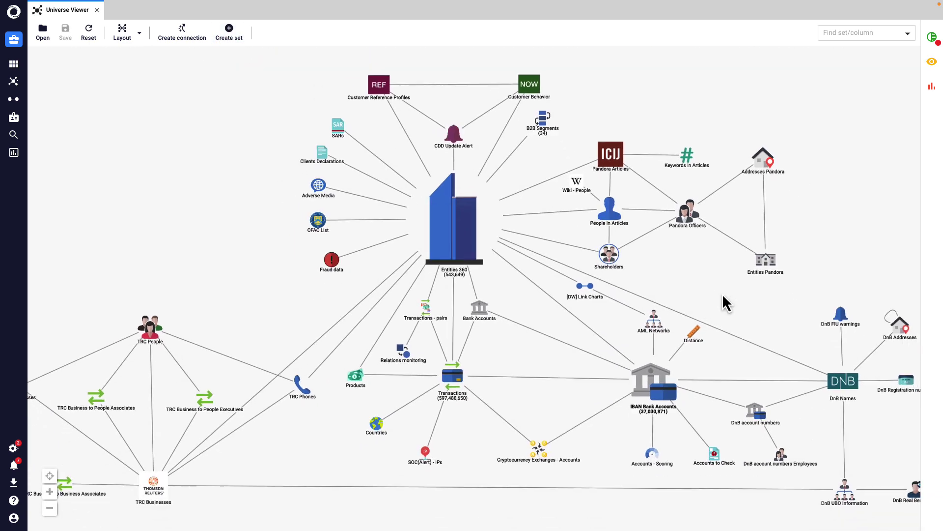
scroll(722, 293, down, 2)
scroll(688, 302, up, 2)
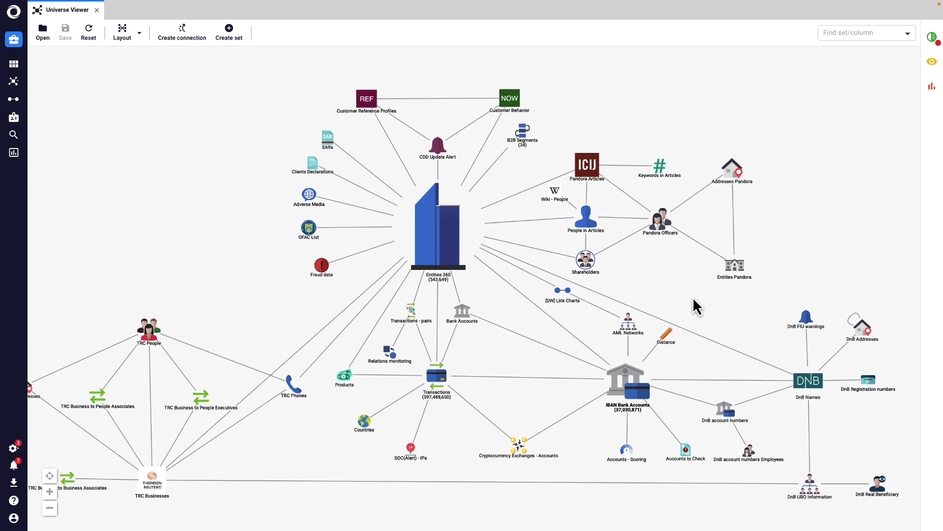
click(522, 134)
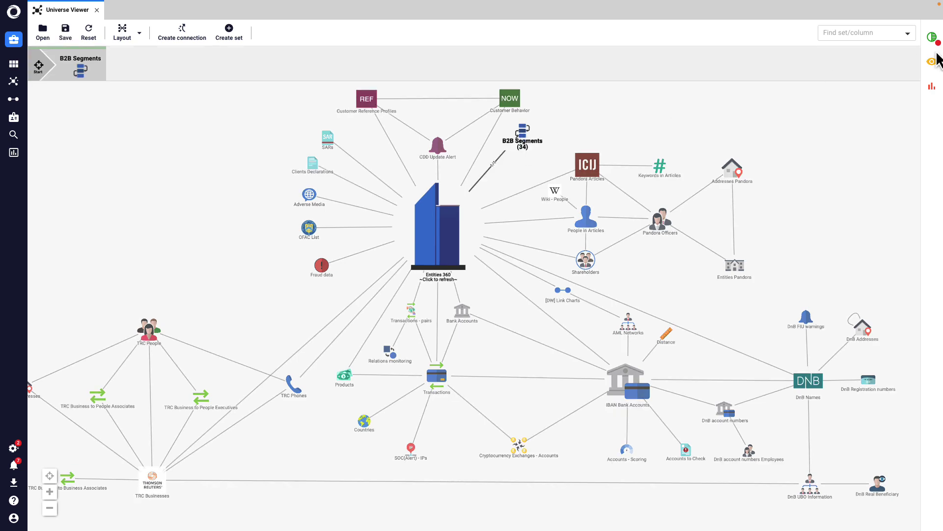
click(932, 86)
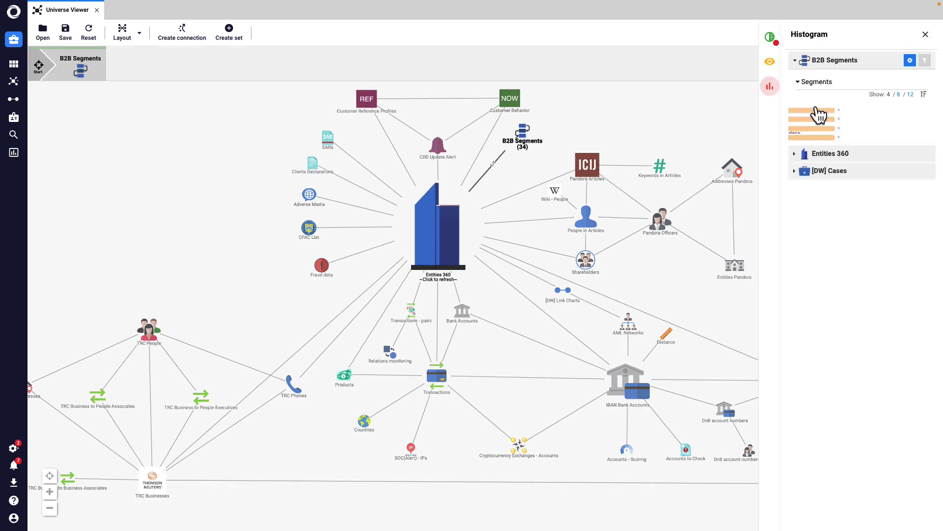
click(910, 95)
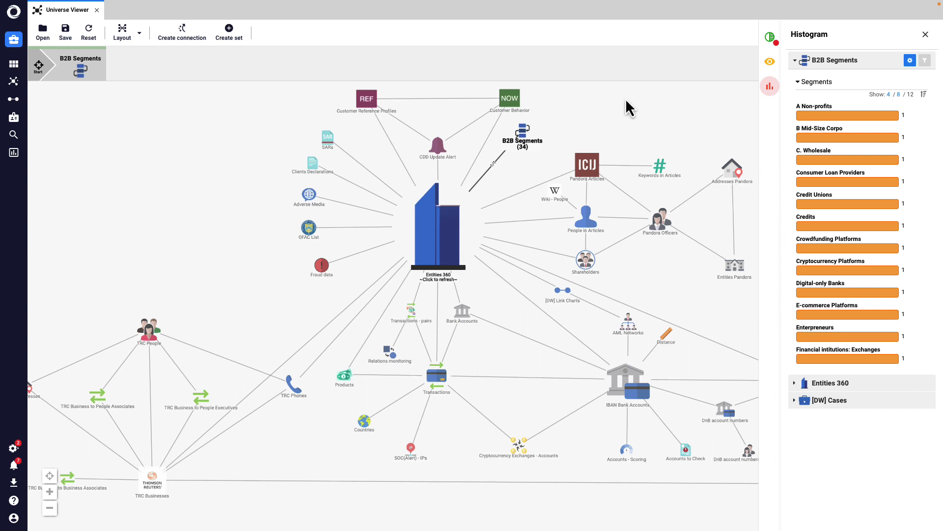
click(921, 35)
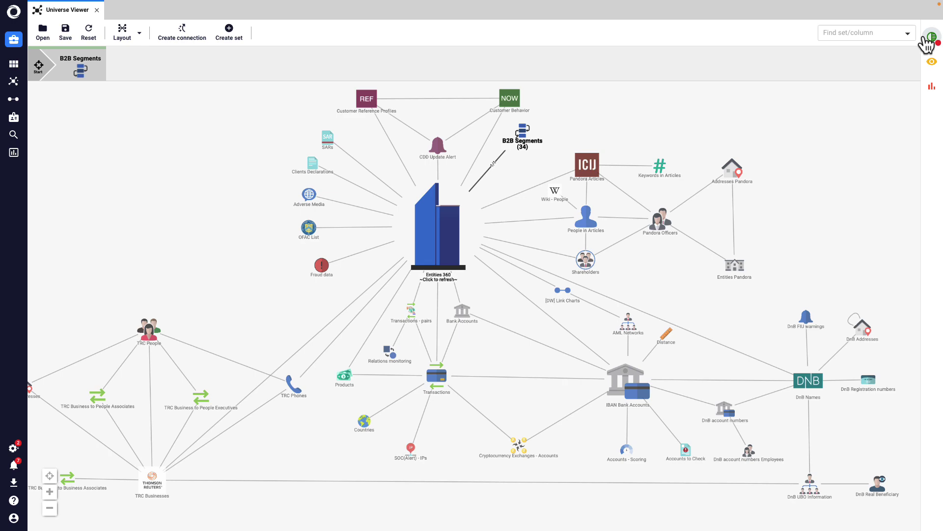
Start a B2B Segments filter with a first CDD_CST_TYPE_DSC condition valued 'B2B'.
right_click(524, 137)
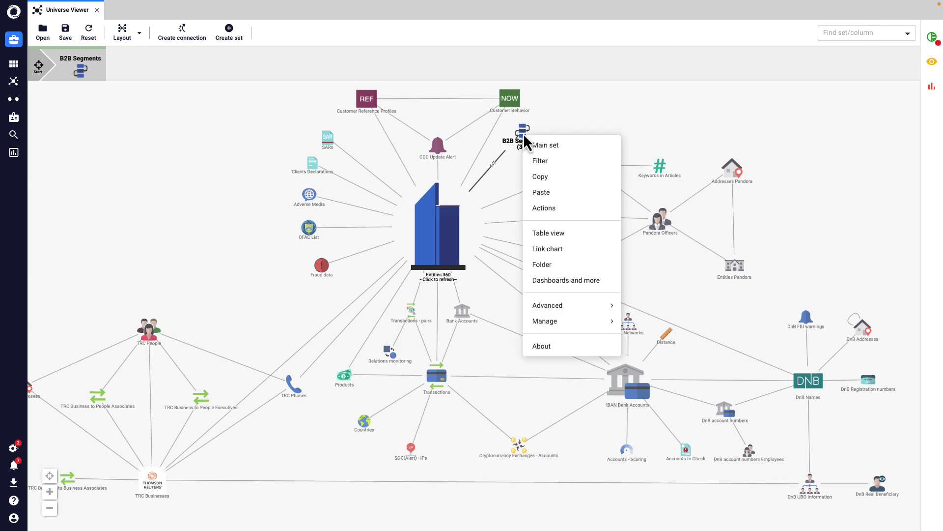
click(558, 162)
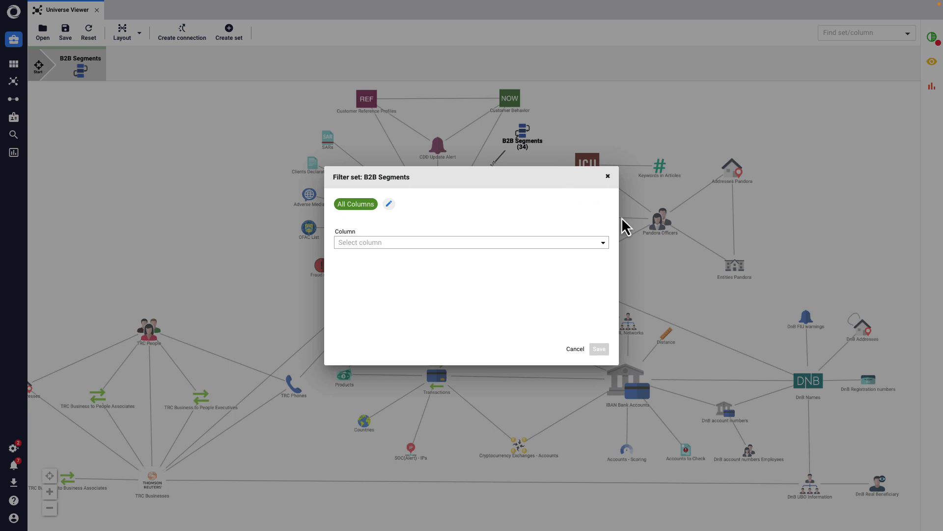
click(604, 243)
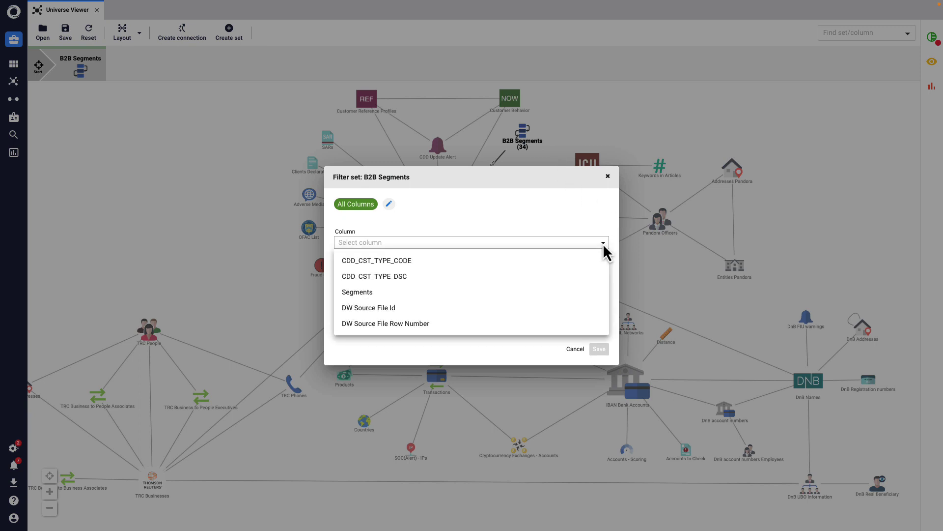
click(476, 276)
click(410, 294)
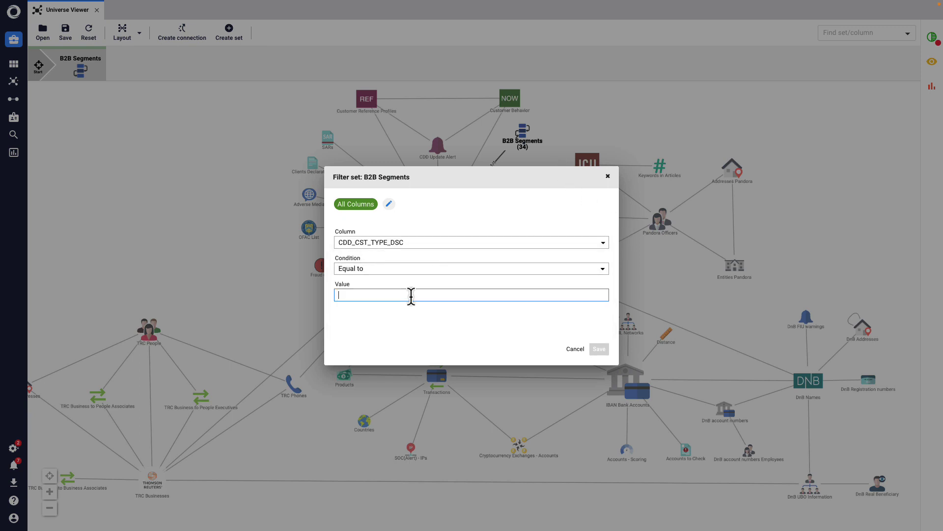
text(B2B)
click(372, 348)
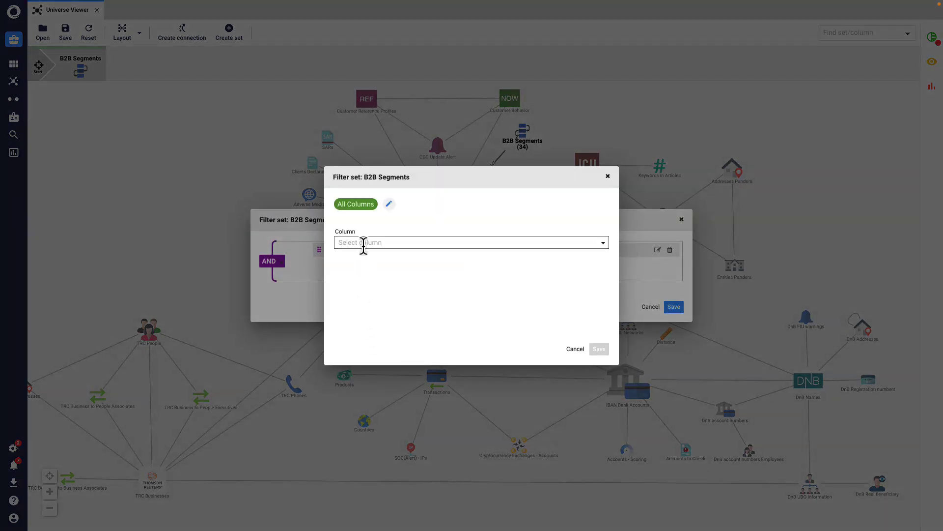
Add a second CDD_CST_TYPE_DSC condition of 52 and combine the conditions with OR.
click(362, 244)
click(362, 278)
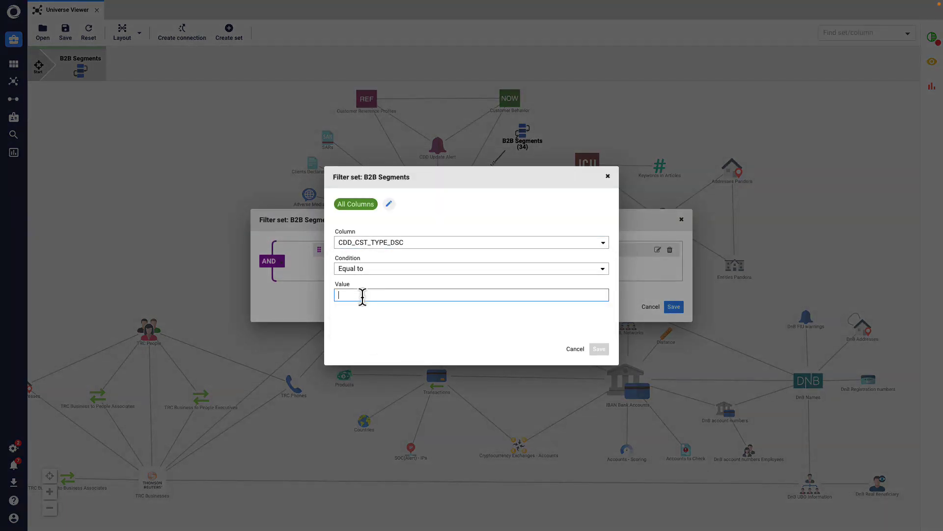
text(52)
click(599, 350)
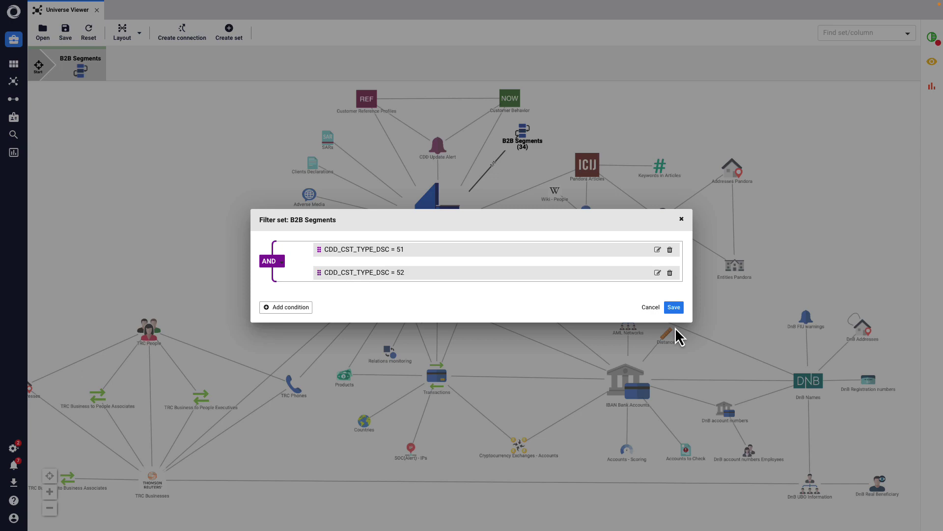
click(674, 307)
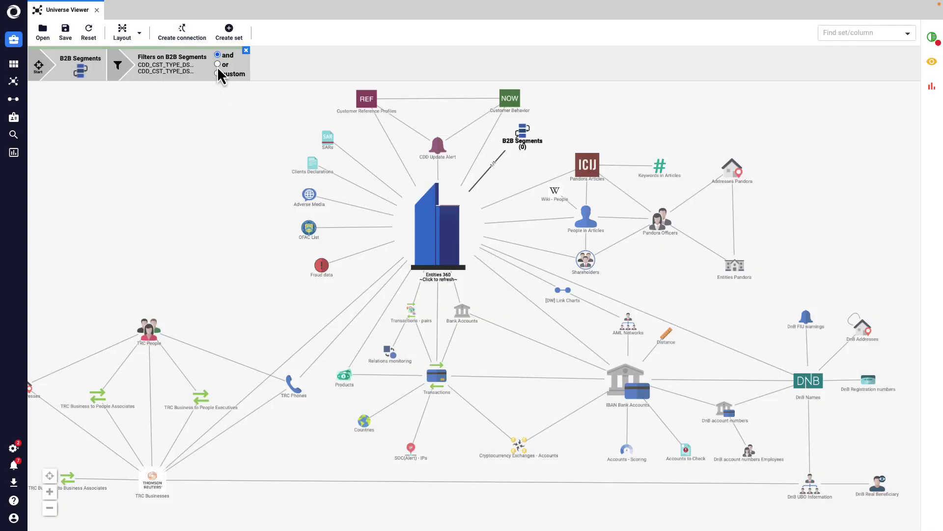
click(217, 64)
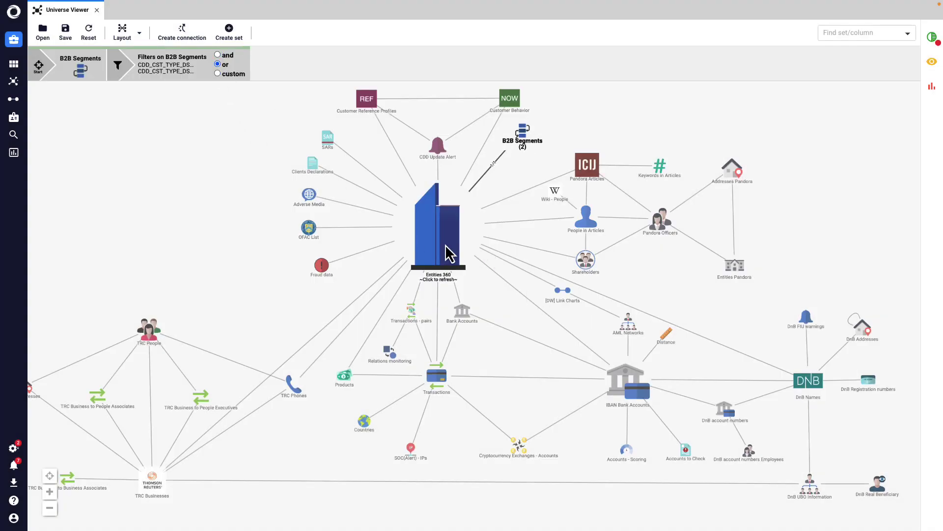
Set up an Entities 360 filter on CST_STATUS with the value ACTIVE.
right_click(439, 234)
click(464, 254)
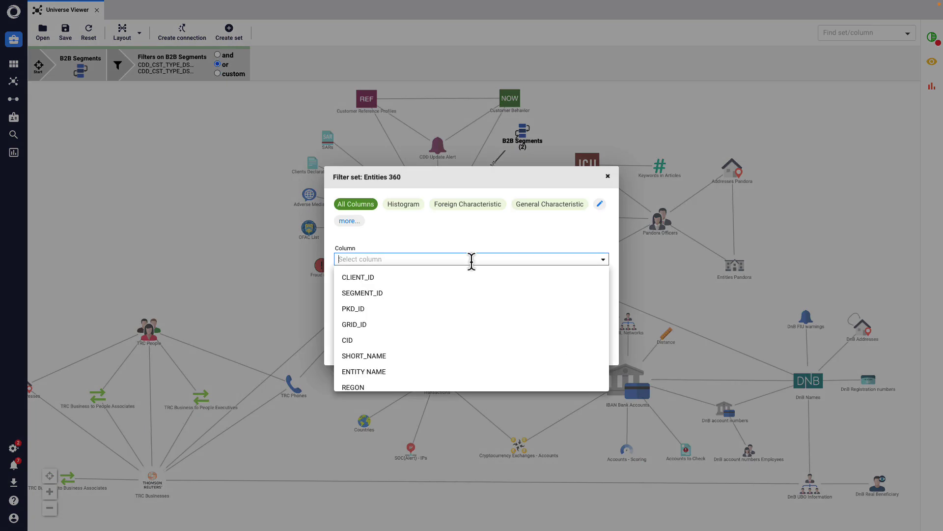
text(stat)
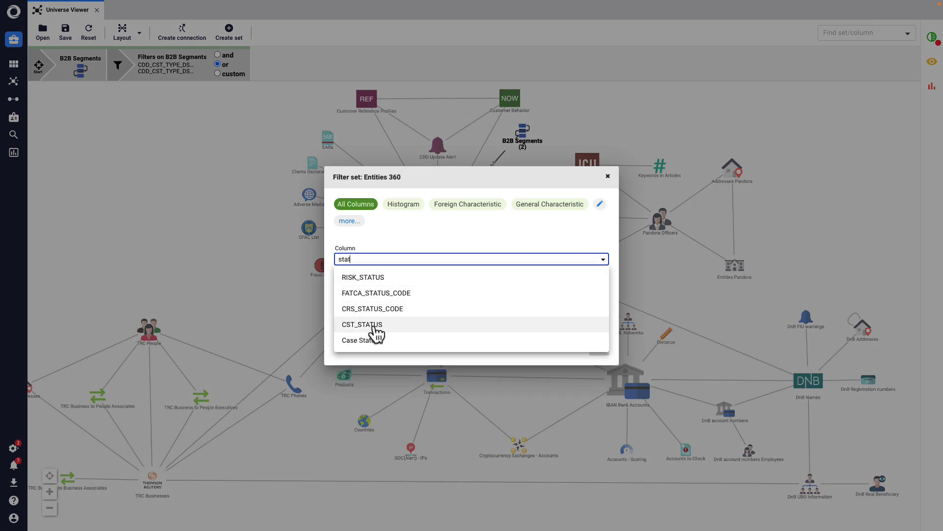
click(374, 329)
click(370, 311)
text(active)
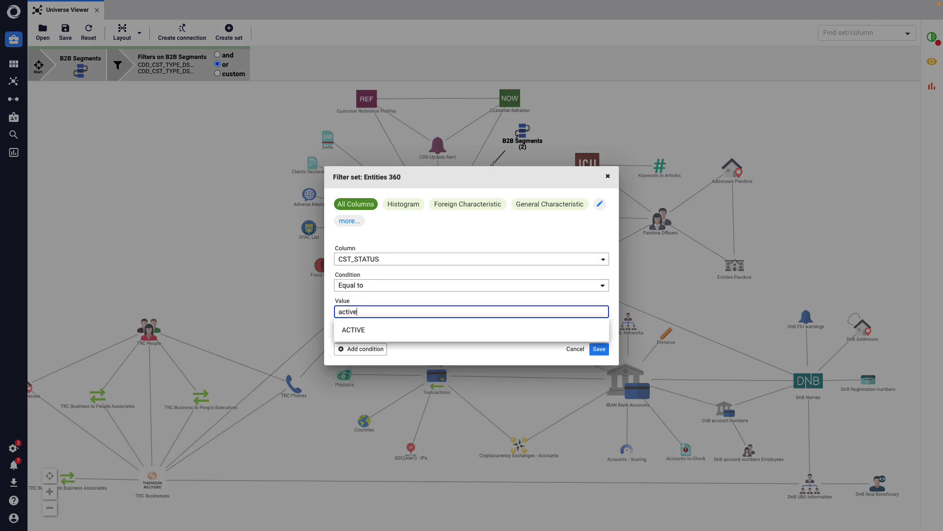
click(364, 330)
Apply the ACTIVE status filter and save the analysis as 'Payment service providers.'.
click(598, 349)
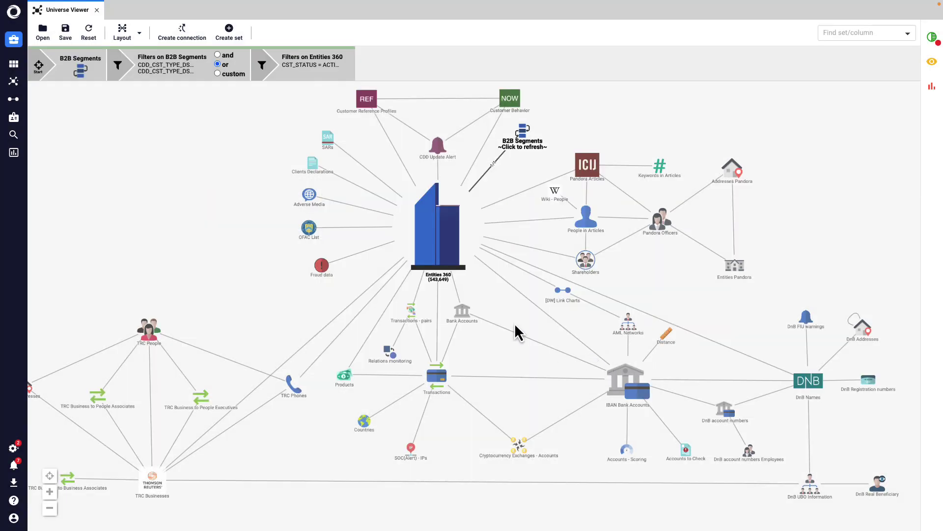
scroll(436, 253, up, 3)
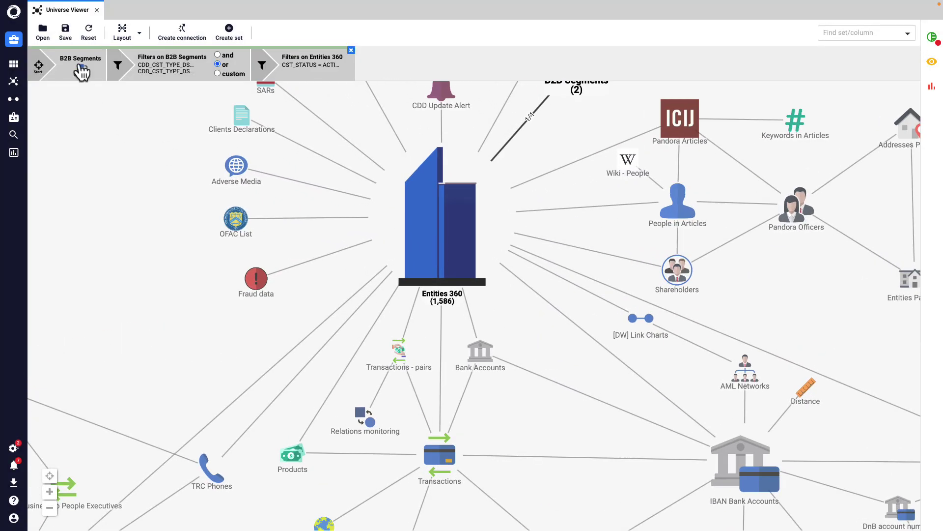
click(65, 32)
text(Payment service providers.)
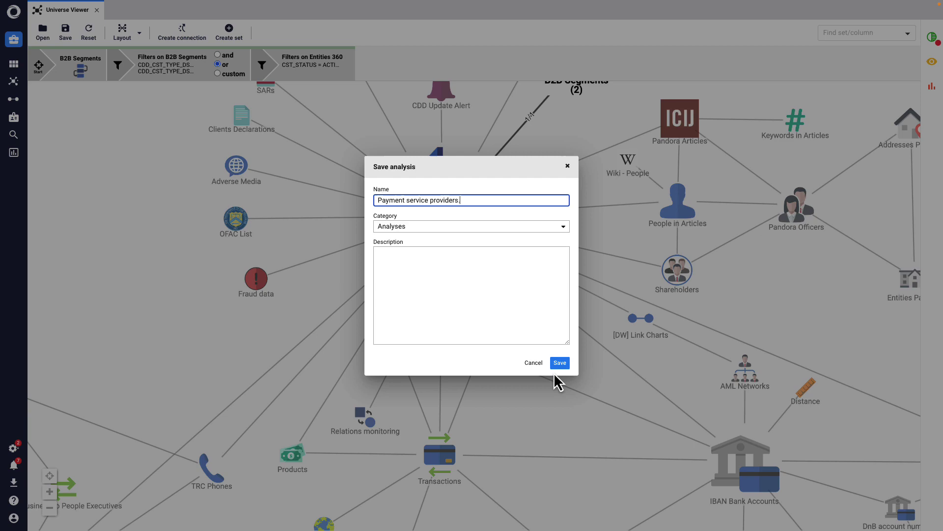
click(560, 363)
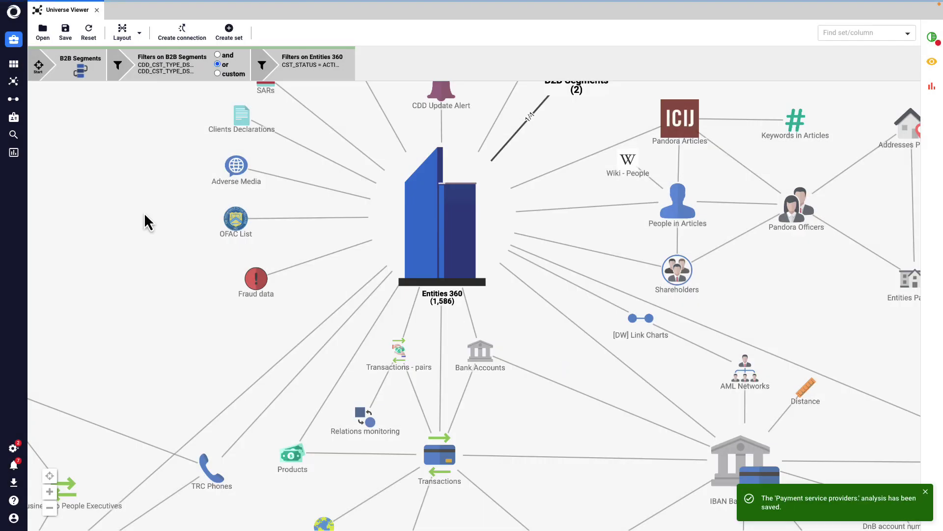
Search the workspace for 'paym' and view the saved analysis's two-segment results.
click(14, 64)
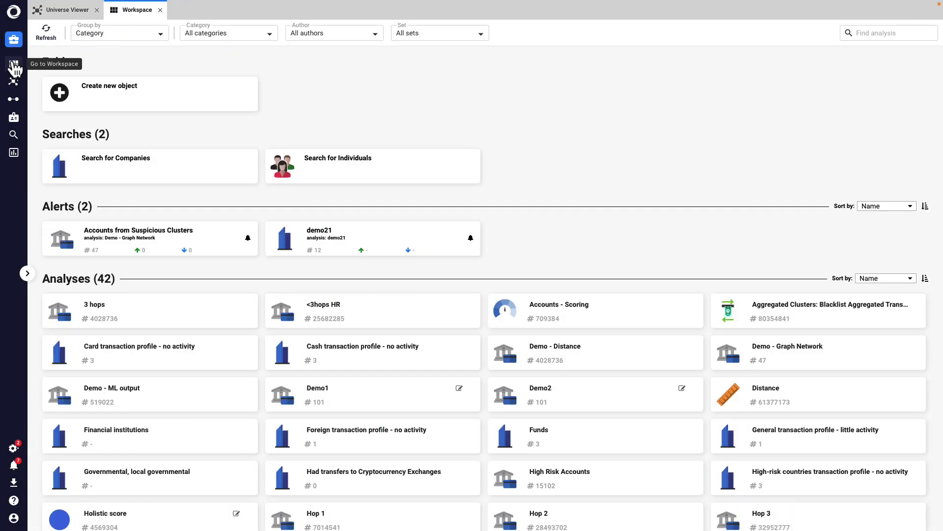
click(864, 33)
text(paym)
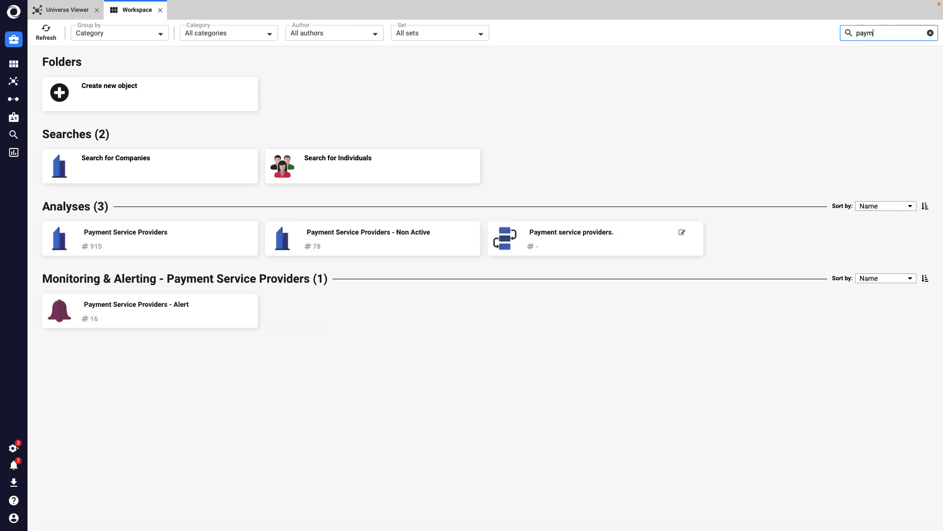
click(629, 244)
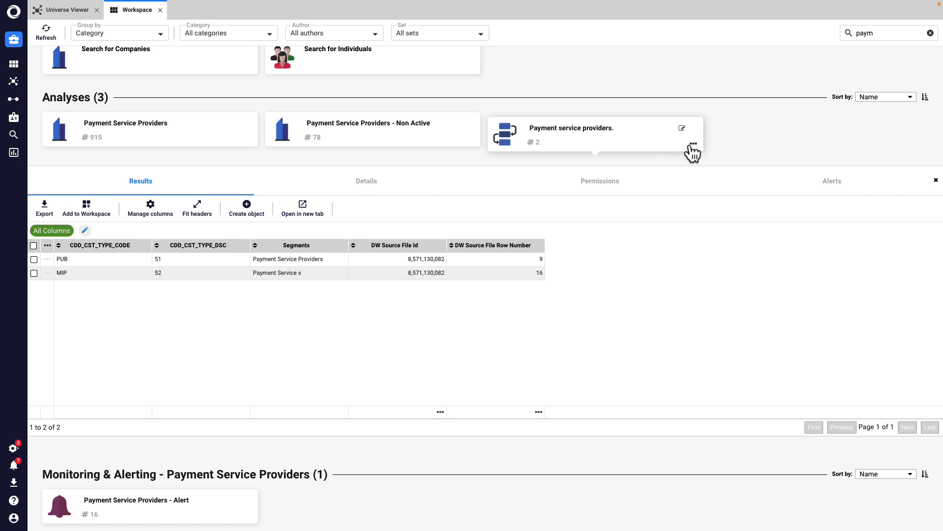
Clear the search and scroll through the full workspace of analyses, searches and alerts.
click(931, 33)
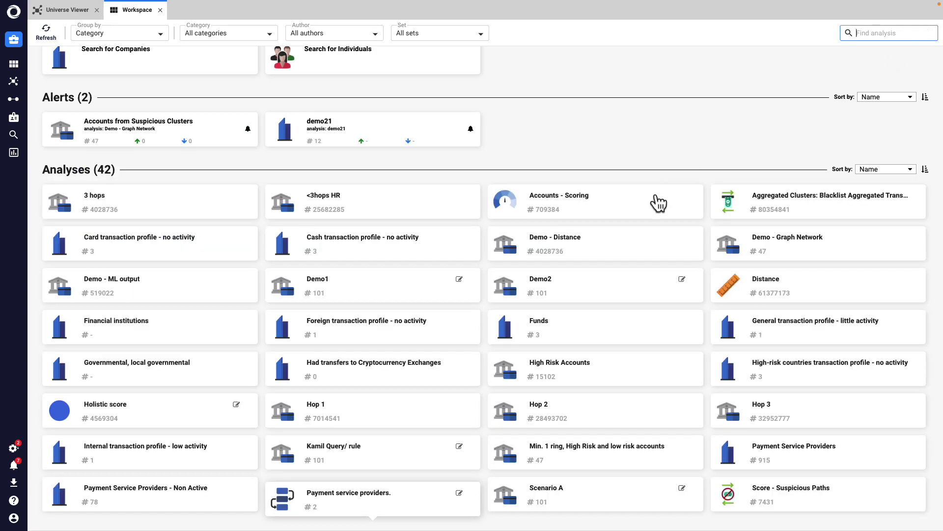
scroll(658, 201, down, 5)
scroll(657, 199, down, 6)
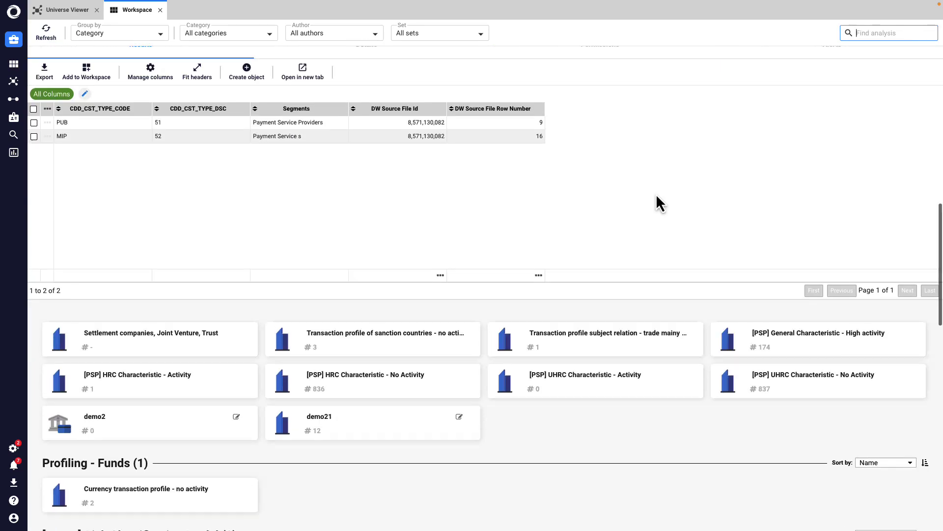
scroll(658, 201, down, 2)
scroll(656, 196, down, 5)
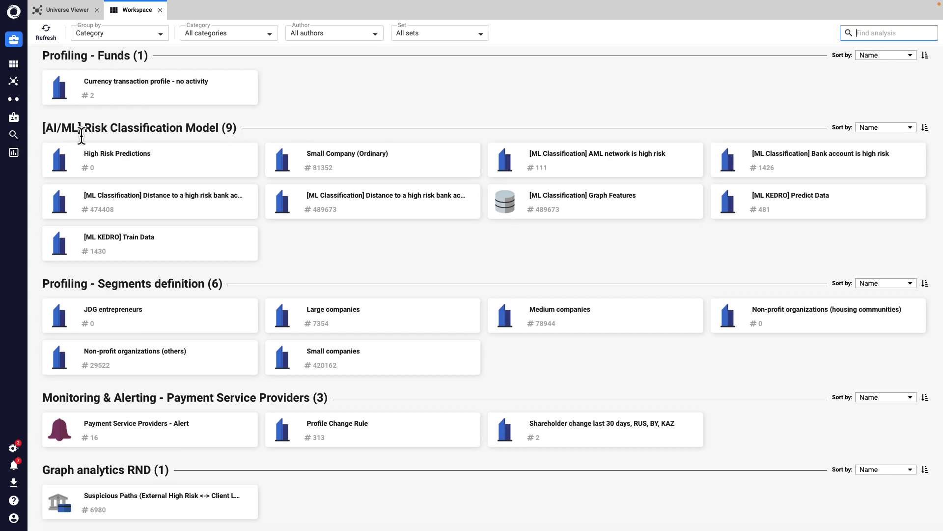
scroll(82, 139, down, 1)
scroll(84, 142, down, 2)
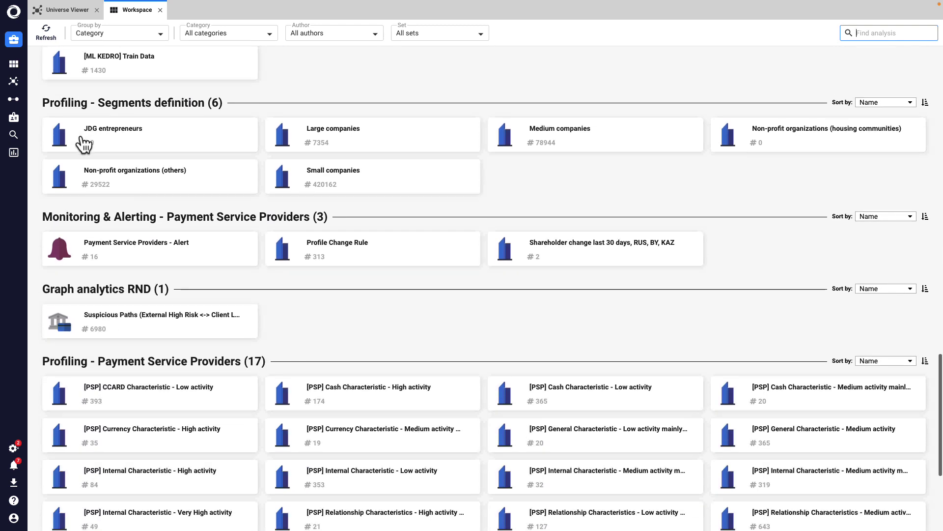
scroll(84, 143, down, 3)
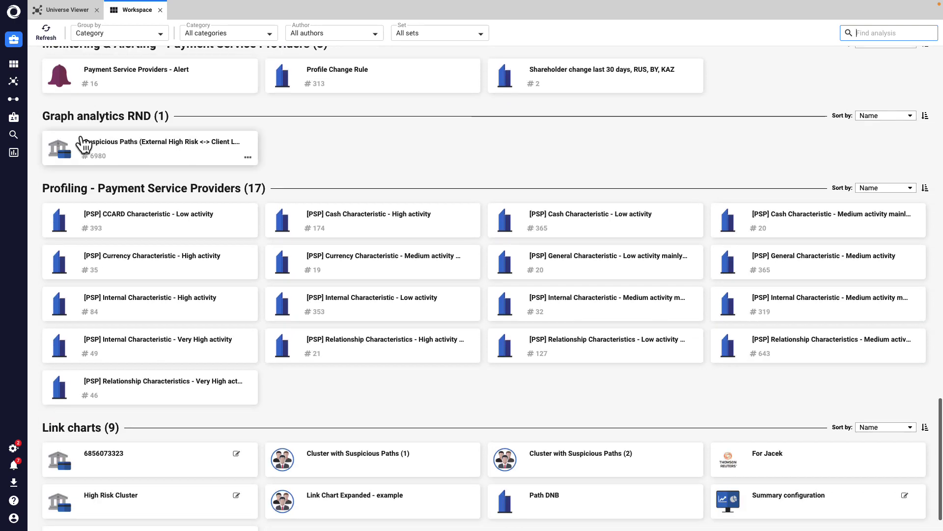
scroll(81, 135, up, 2)
scroll(81, 135, up, 6)
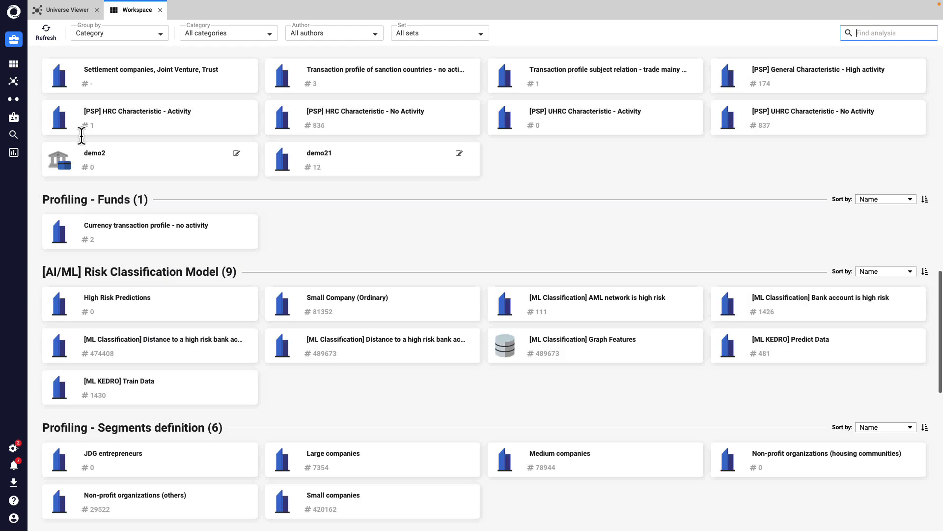
scroll(81, 135, up, 10)
scroll(81, 138, up, 1)
scroll(81, 140, up, 2)
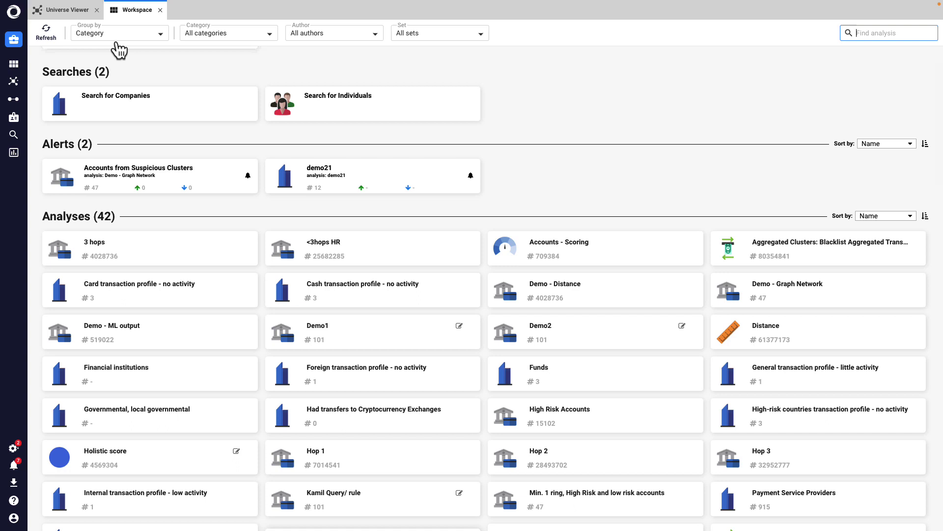
Close the workspace and open Entities 360 in table view, showing 1,586 records over 32 pages.
click(160, 13)
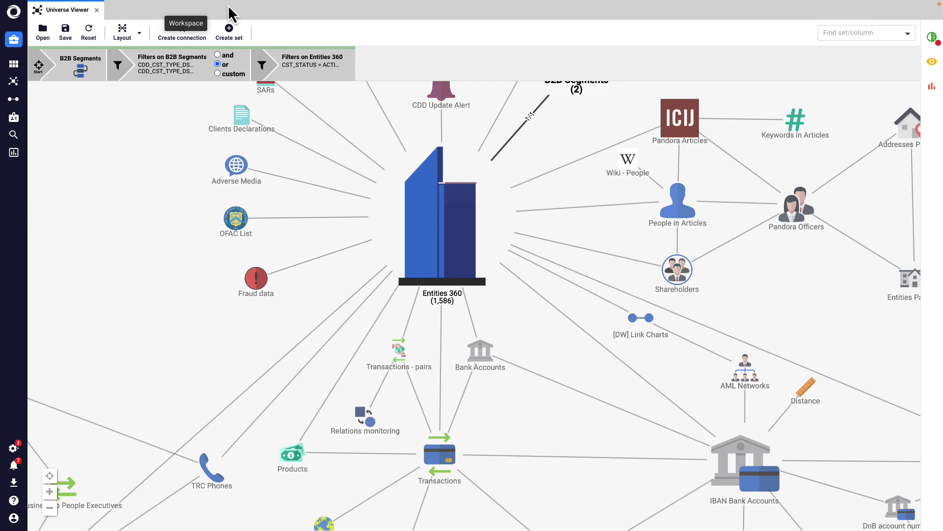
right_click(460, 245)
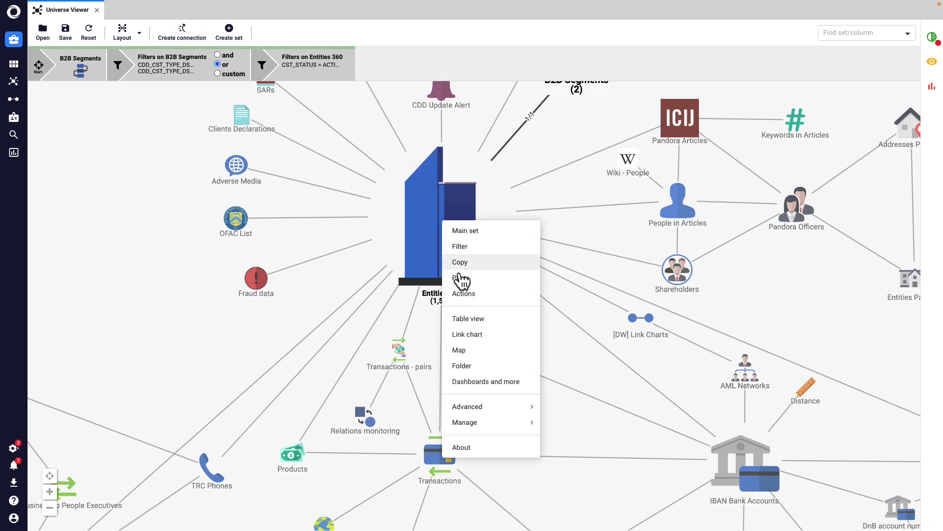
click(472, 318)
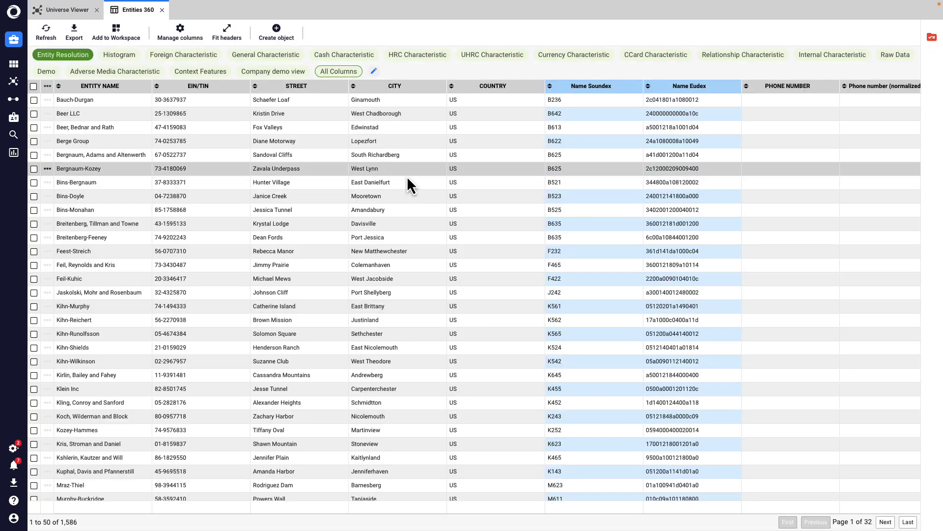
Review the Foreign Characteristic and then Cash Characteristic column sets in the Entities 360 table.
click(196, 56)
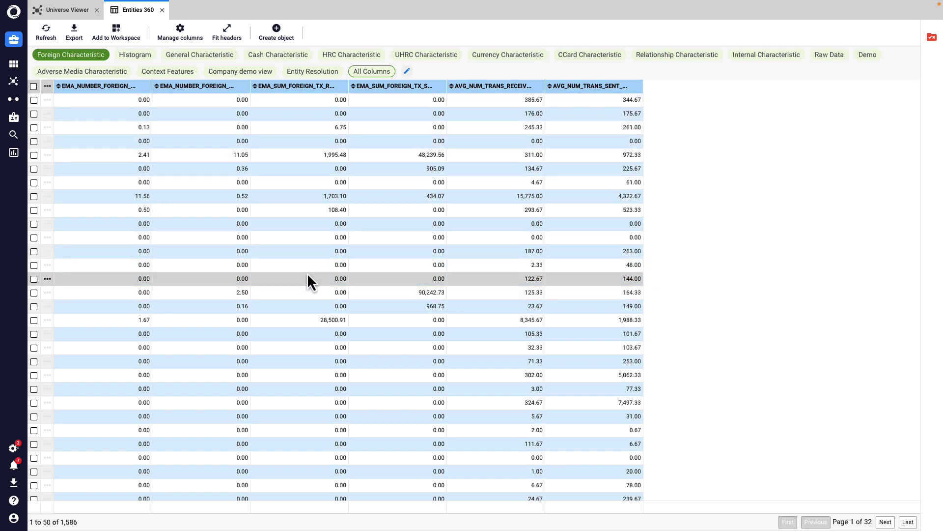
click(262, 55)
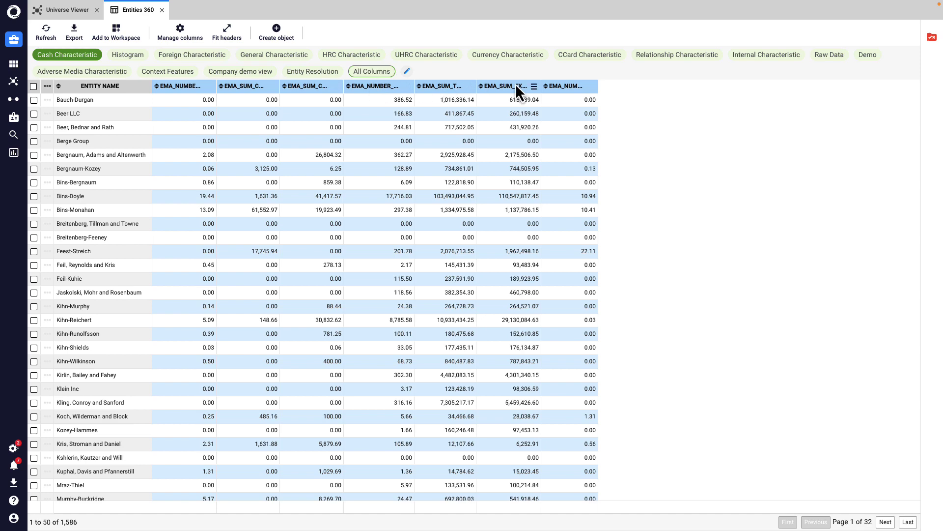
scroll(502, 190, down, 1)
scroll(503, 190, down, 1)
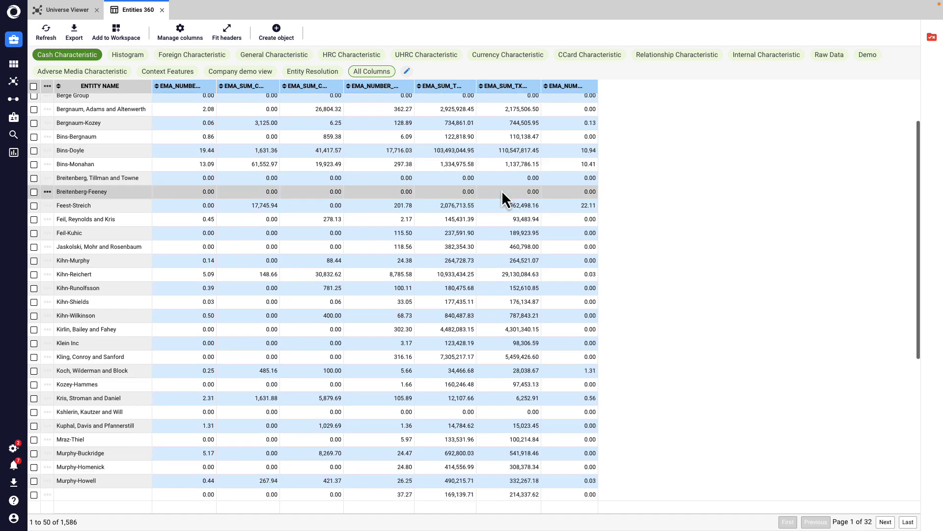
From Manage columns, add a calculated column of type Addition (example).
click(181, 31)
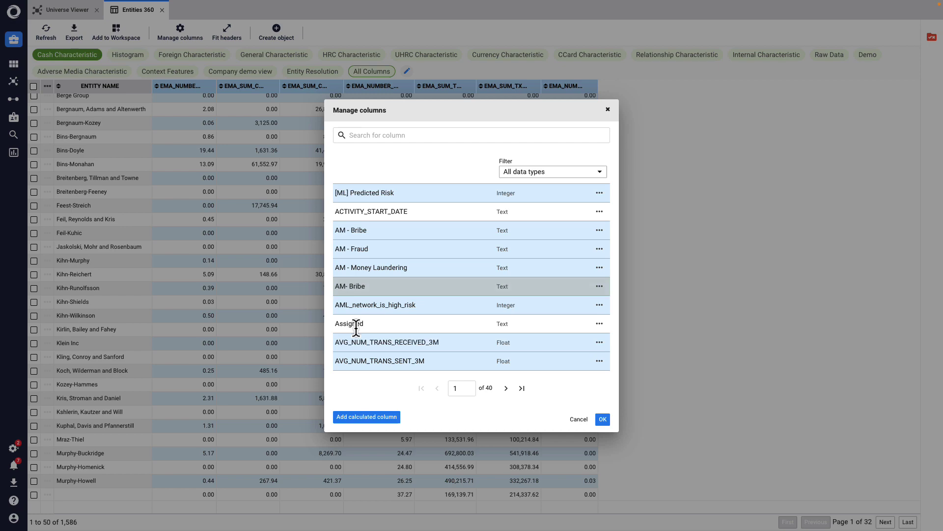
click(350, 418)
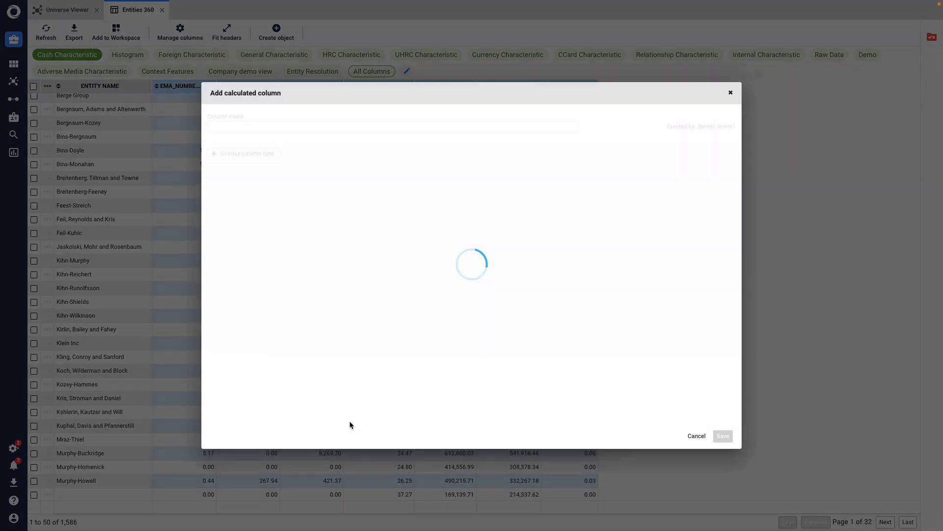
click(243, 156)
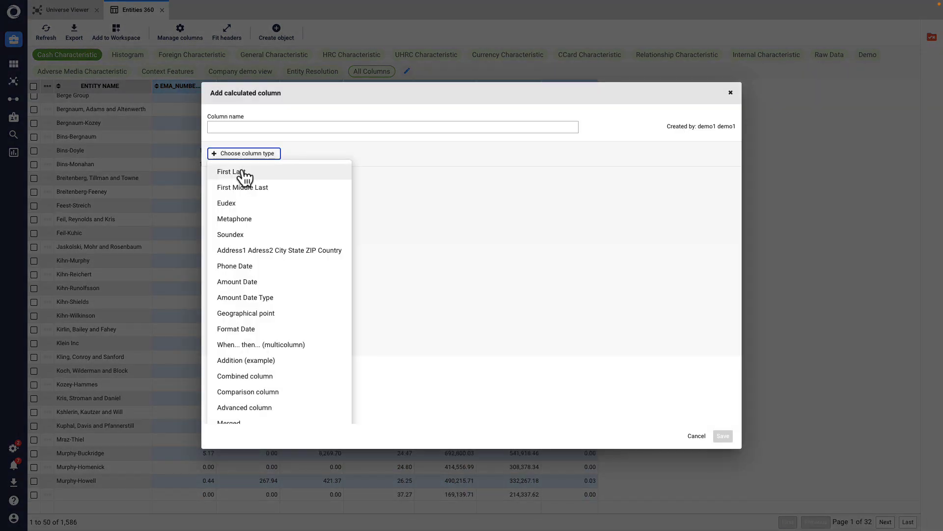
click(282, 361)
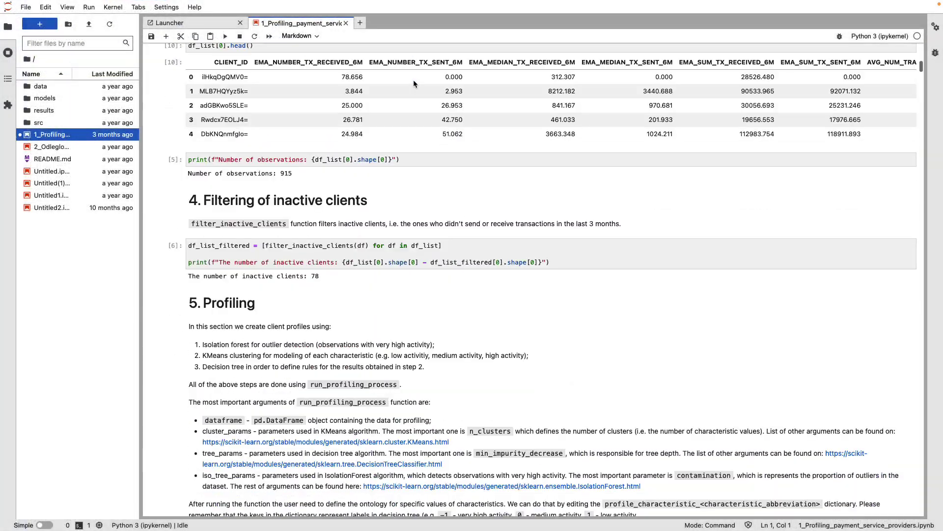
scroll(414, 81, down, 10)
scroll(414, 81, down, 5)
scroll(414, 81, down, 1)
scroll(414, 81, down, 10)
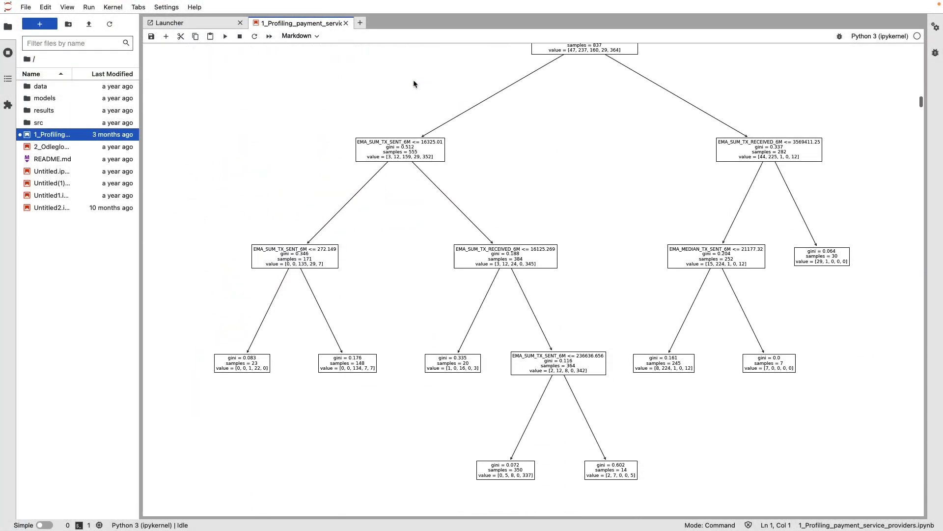
scroll(414, 83, down, 2)
scroll(413, 83, down, 10)
scroll(414, 83, down, 5)
scroll(413, 83, down, 10)
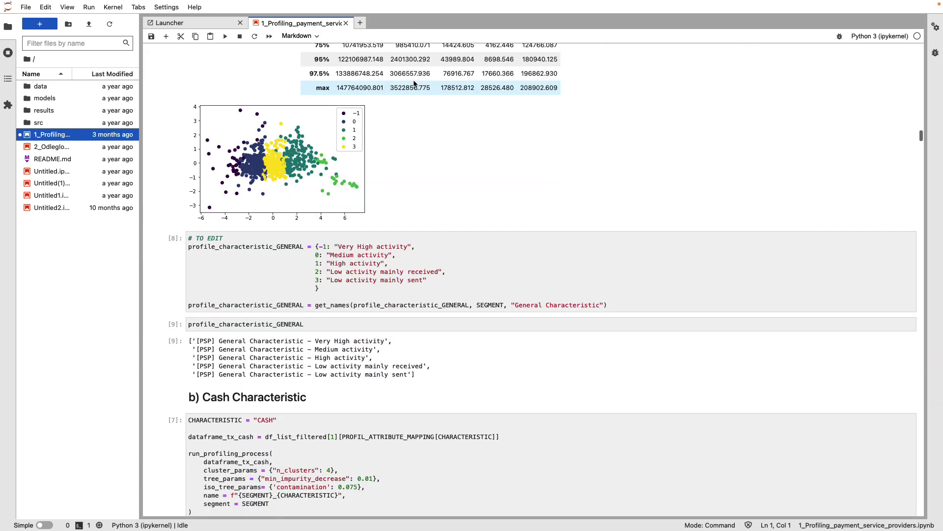
scroll(414, 83, down, 10)
scroll(414, 84, down, 5)
scroll(413, 84, down, 10)
scroll(414, 84, down, 1)
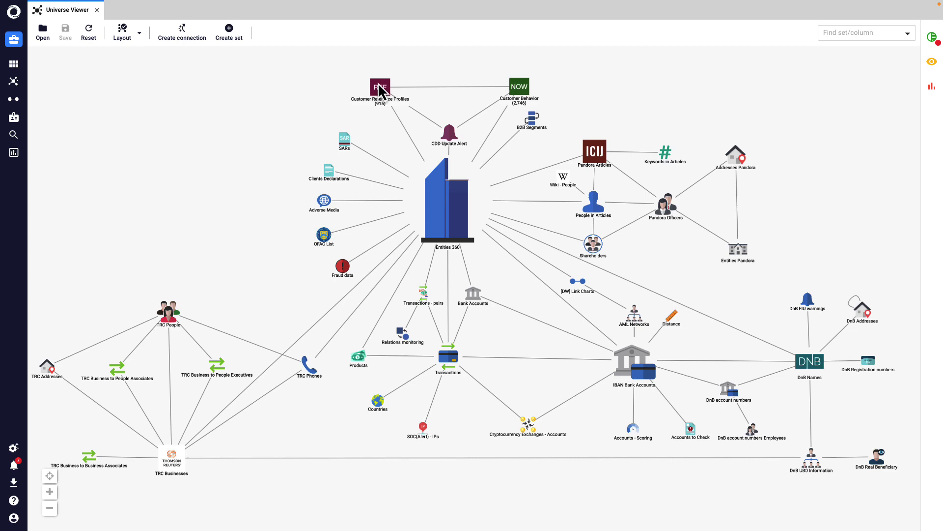
Open Customer Reference Profiles in table view, showing 915 profiles over 19 pages.
scroll(381, 91, up, 3)
scroll(381, 91, up, 2)
right_click(386, 103)
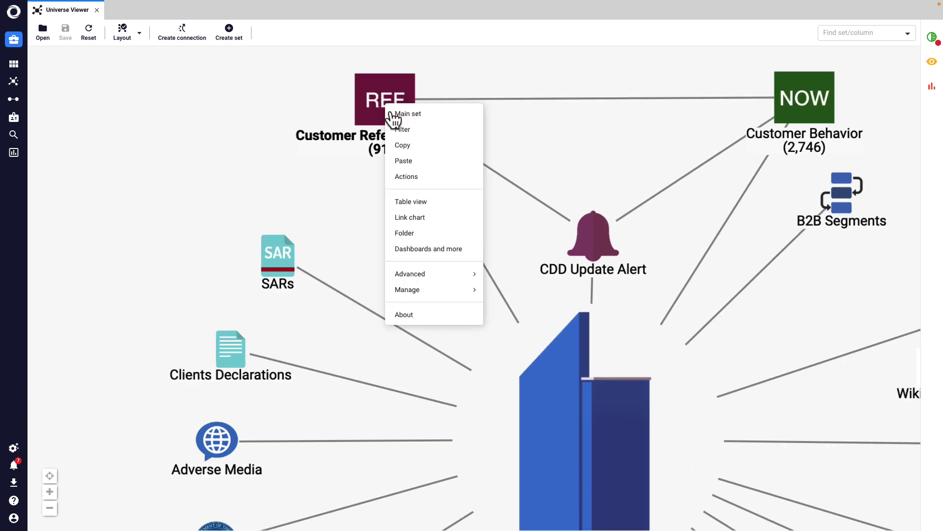
click(418, 202)
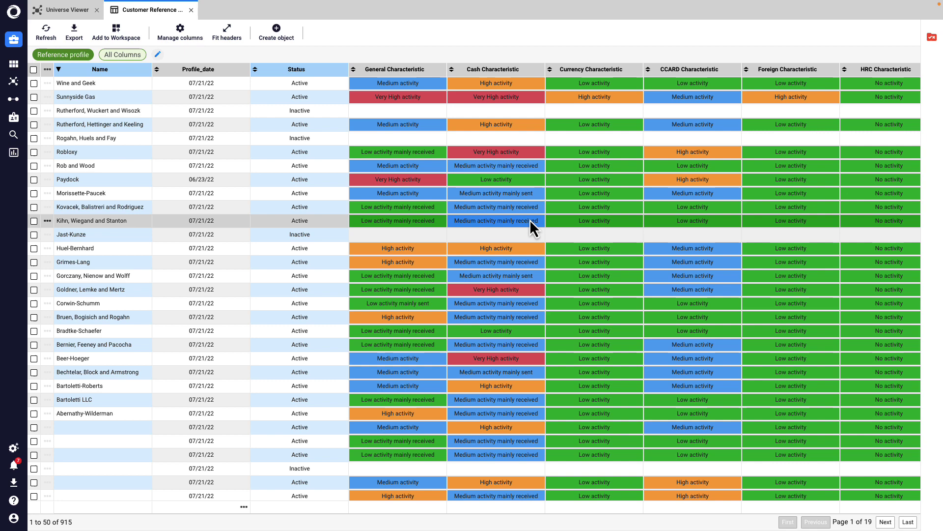
Close the reference profiles table and bring up the Customer Behavior (NOW) node's actions on the graph.
click(191, 11)
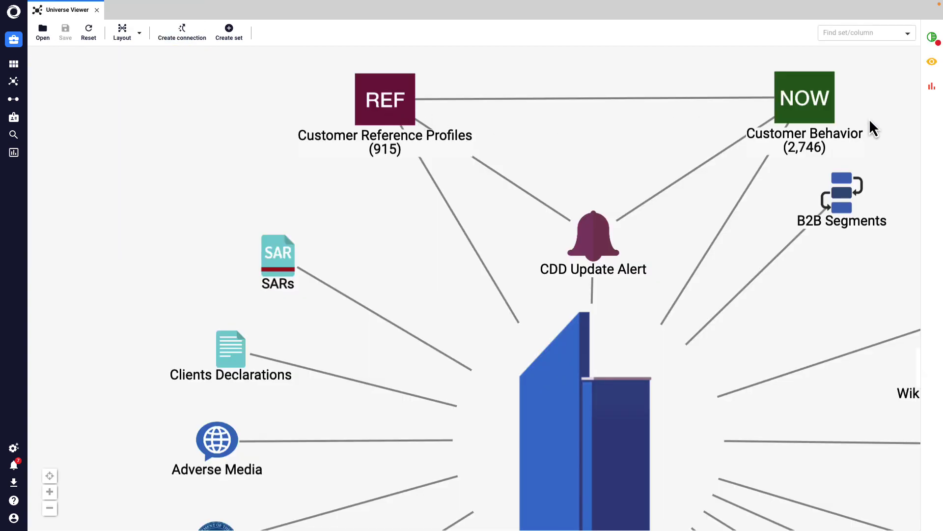
drag(872, 128, 654, 168)
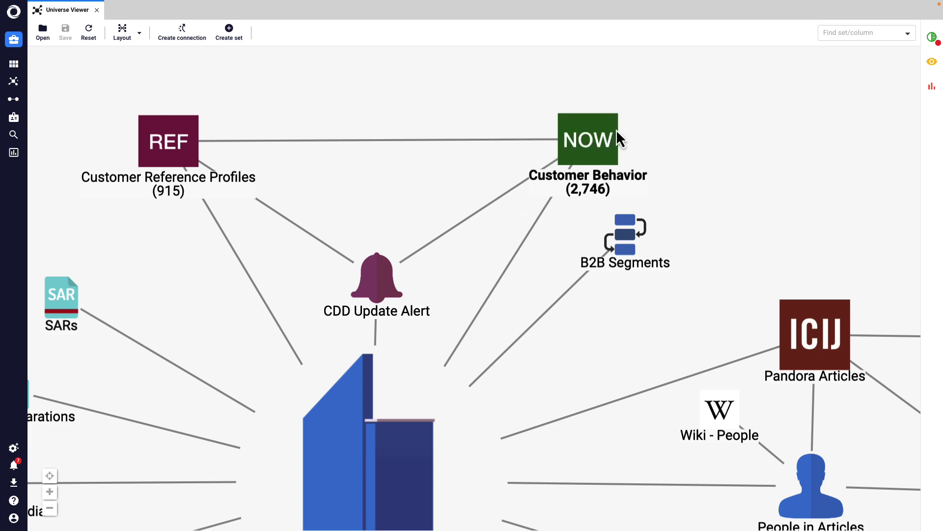
right_click(573, 168)
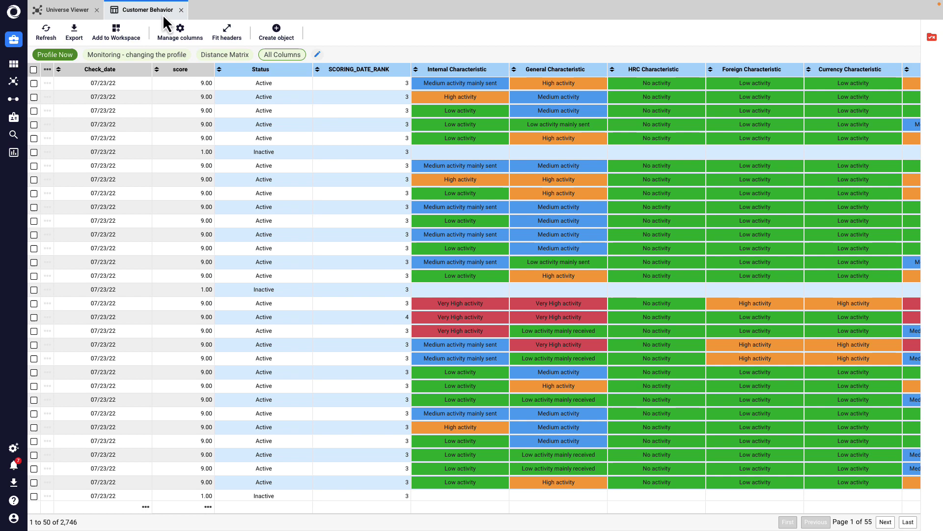
mouse_move(435, 208)
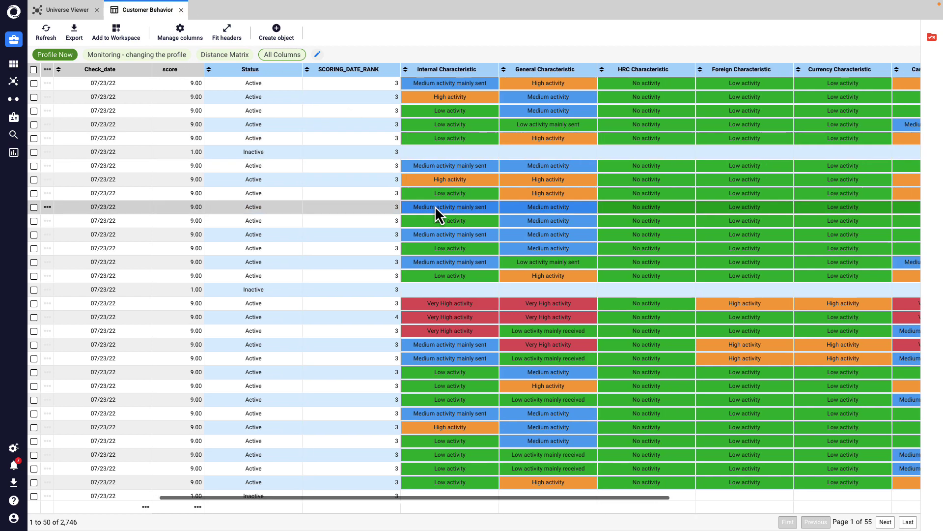
scroll(435, 205, right, 2)
scroll(435, 206, right, 5)
scroll(435, 205, right, 2)
scroll(435, 206, right, 2)
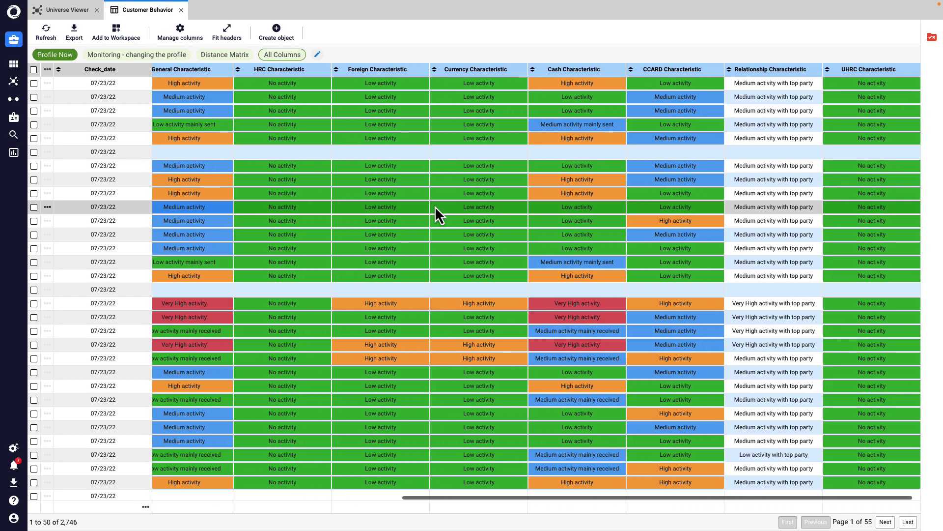
scroll(434, 205, left, 1)
scroll(435, 205, left, 1)
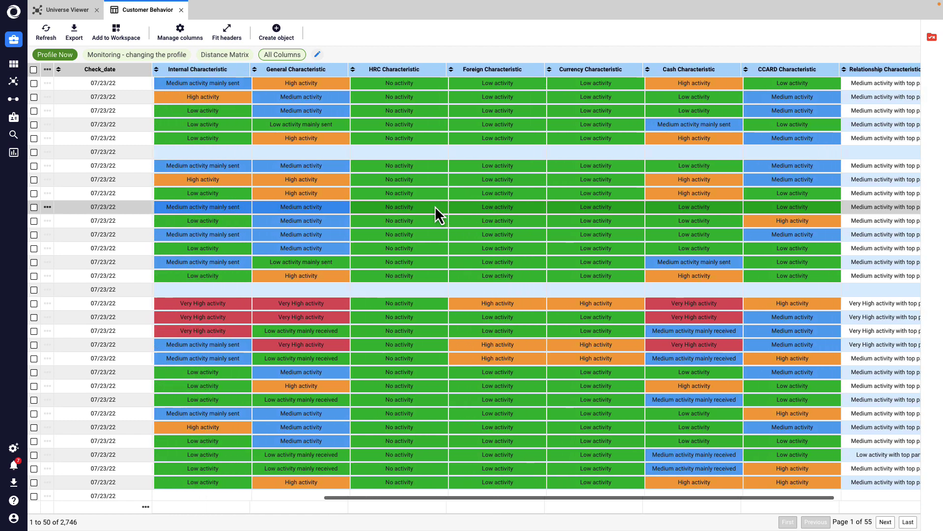
scroll(435, 205, left, 2)
scroll(435, 206, left, 1)
scroll(435, 205, left, 1)
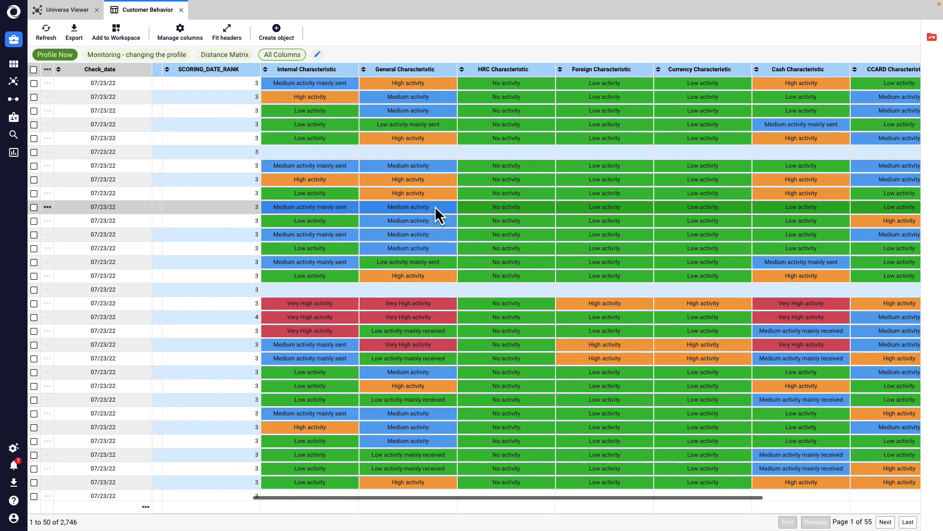
scroll(435, 206, left, 1)
scroll(435, 206, left, 1)
scroll(435, 206, left, 1)
scroll(435, 206, left, 1)
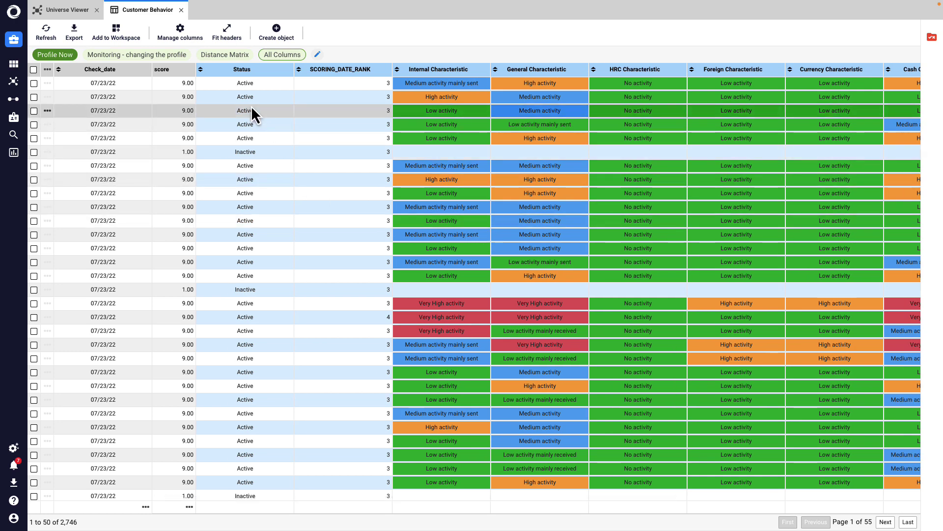
Switch the Customer Behavior table to 'Monitoring - changing the profile', then to the Distance Matrix.
click(157, 58)
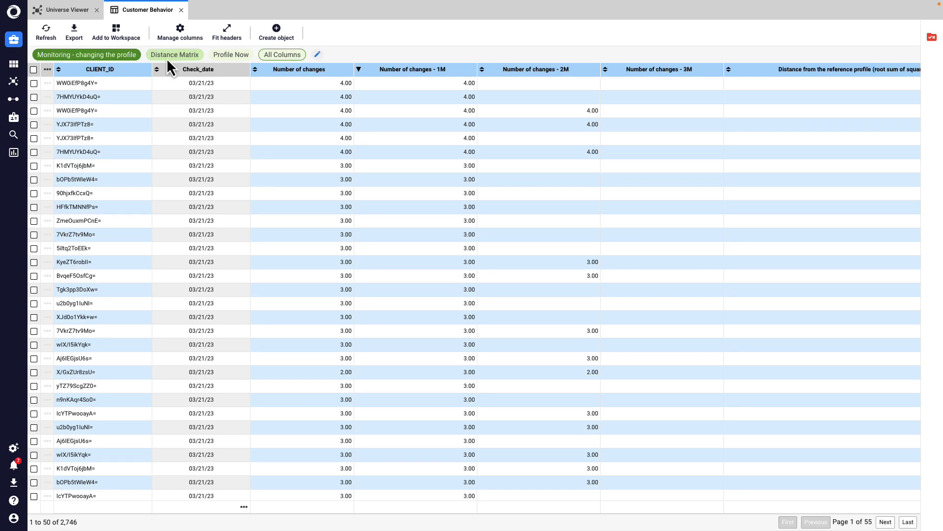
mouse_move(538, 69)
click(184, 55)
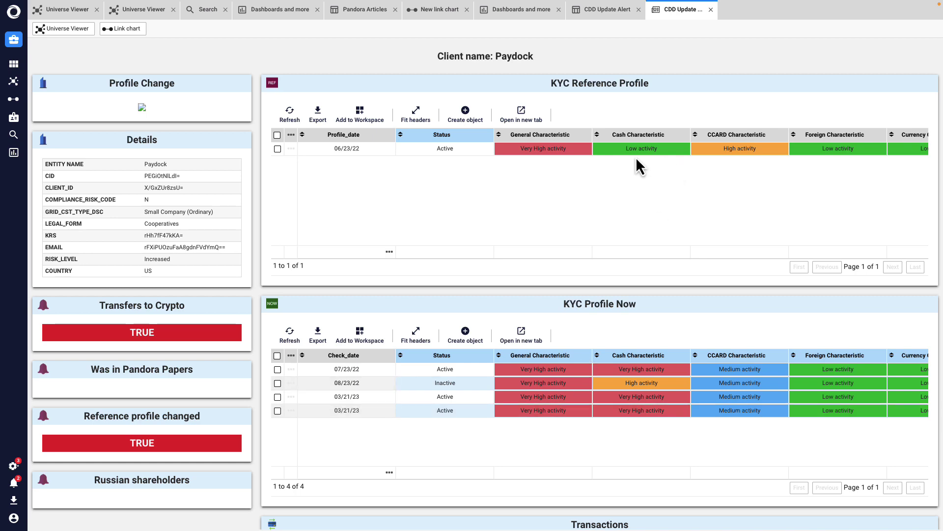
click(631, 150)
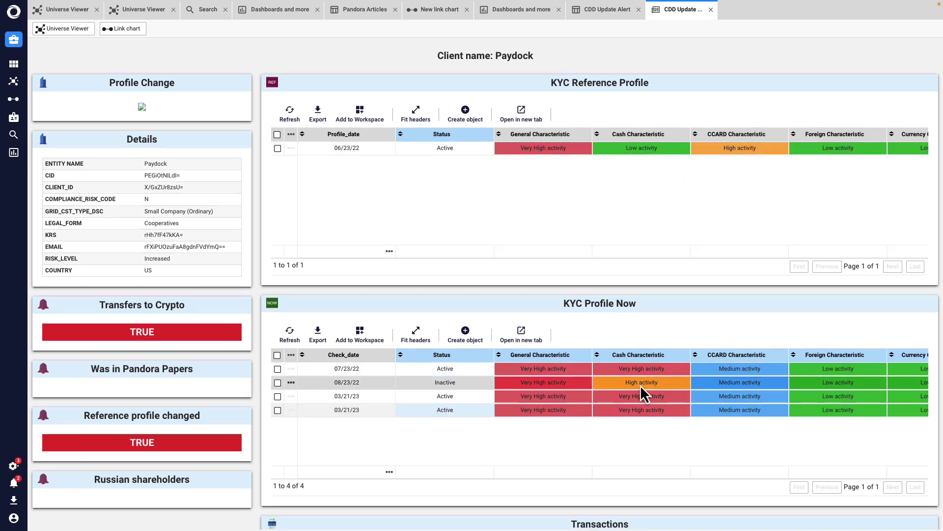
scroll(643, 391, down, 3)
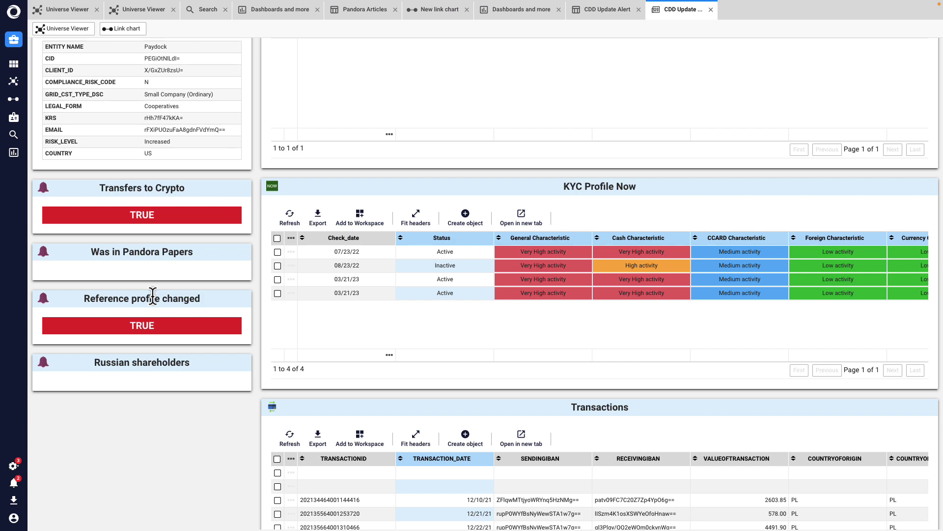
scroll(364, 352, down, 2)
scroll(364, 352, down, 2)
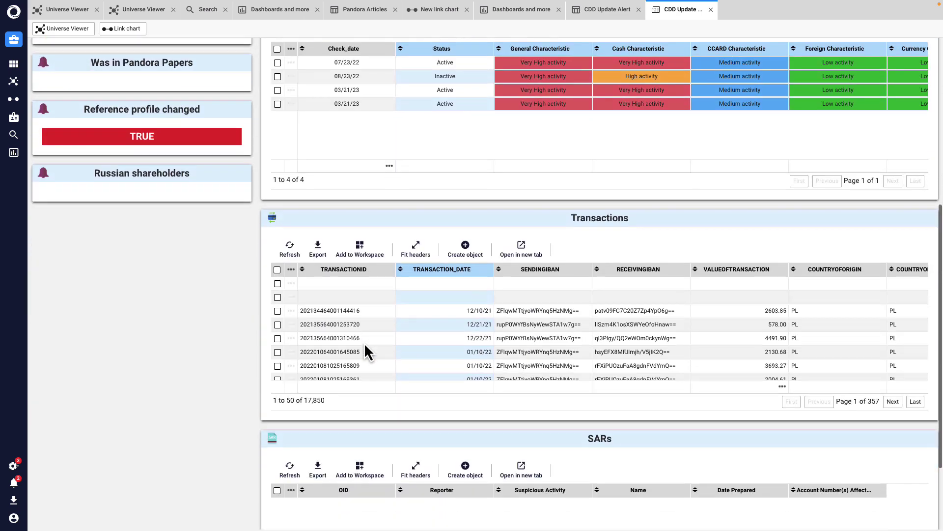
scroll(365, 352, down, 2)
scroll(368, 352, down, 2)
scroll(369, 352, down, 2)
scroll(381, 394, down, 1)
scroll(383, 397, down, 1)
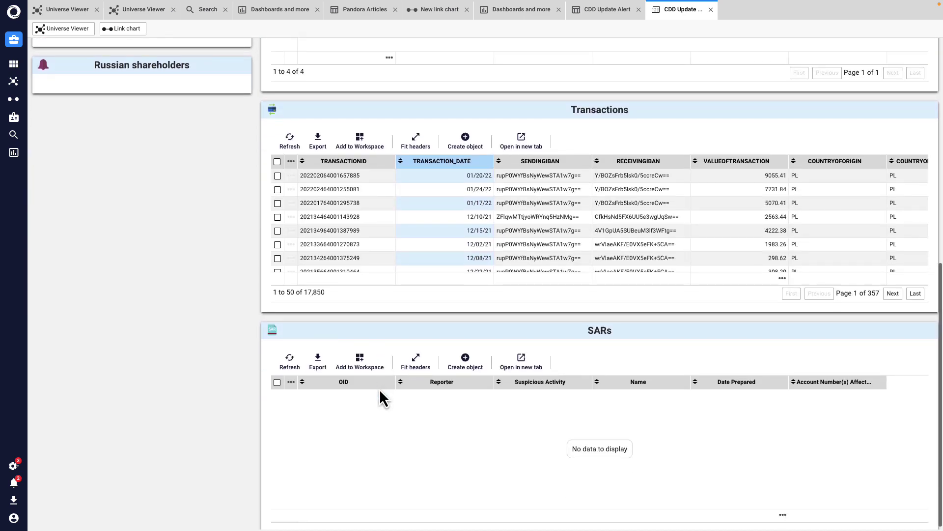
scroll(382, 397, up, 3)
scroll(382, 397, up, 1)
scroll(381, 396, up, 2)
scroll(429, 270, up, 2)
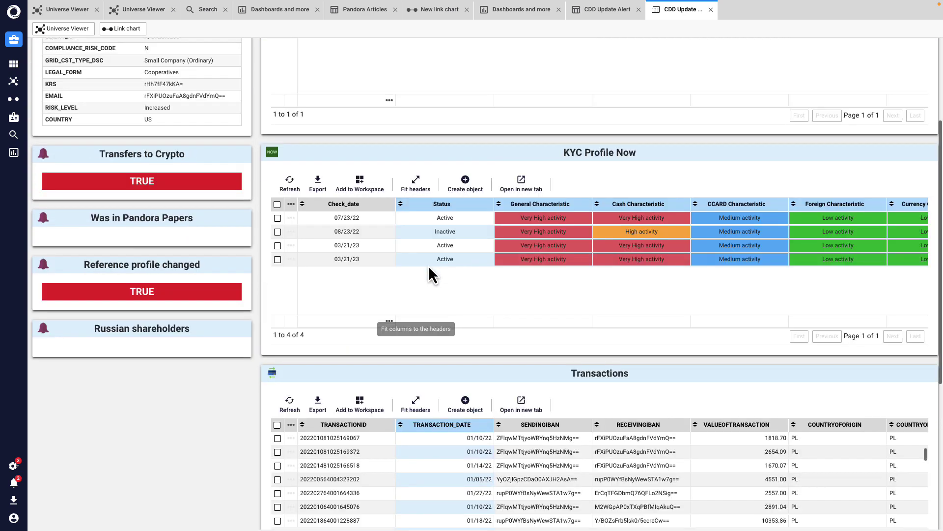
scroll(429, 270, up, 3)
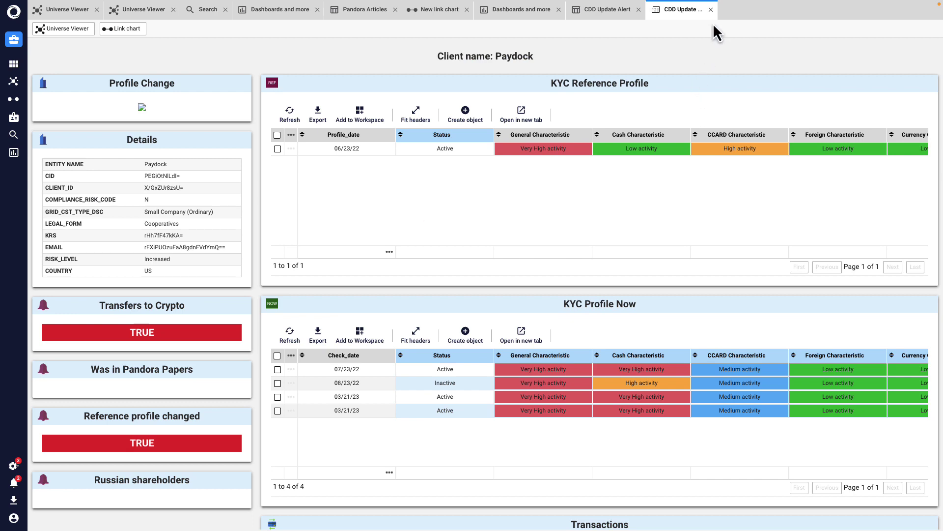
Close the Paydock CDD Update and CDD Update Alert tabs, then shift the graph slightly up-left.
click(711, 10)
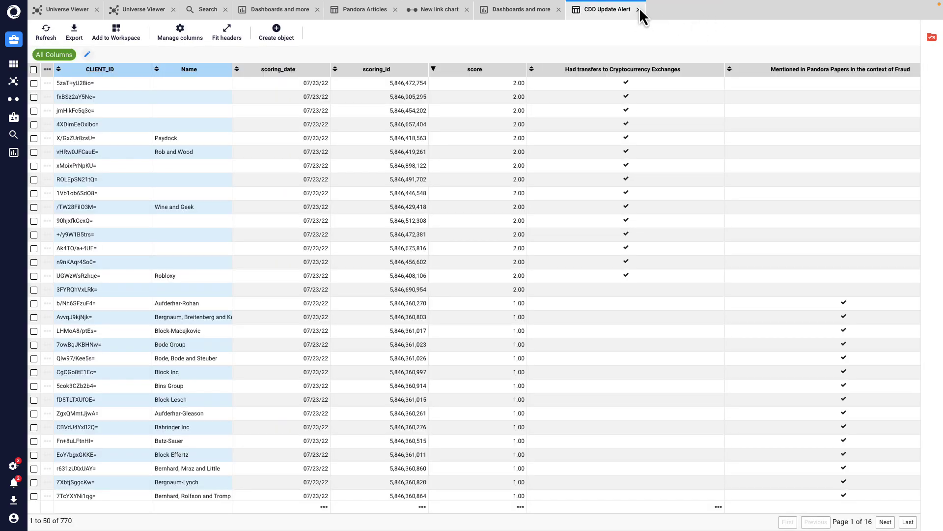
click(638, 9)
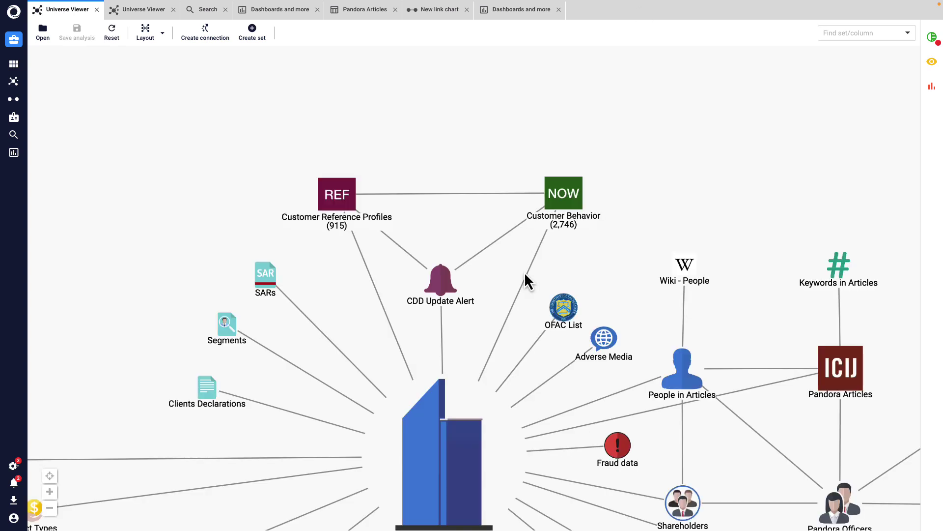
drag(602, 267, 564, 234)
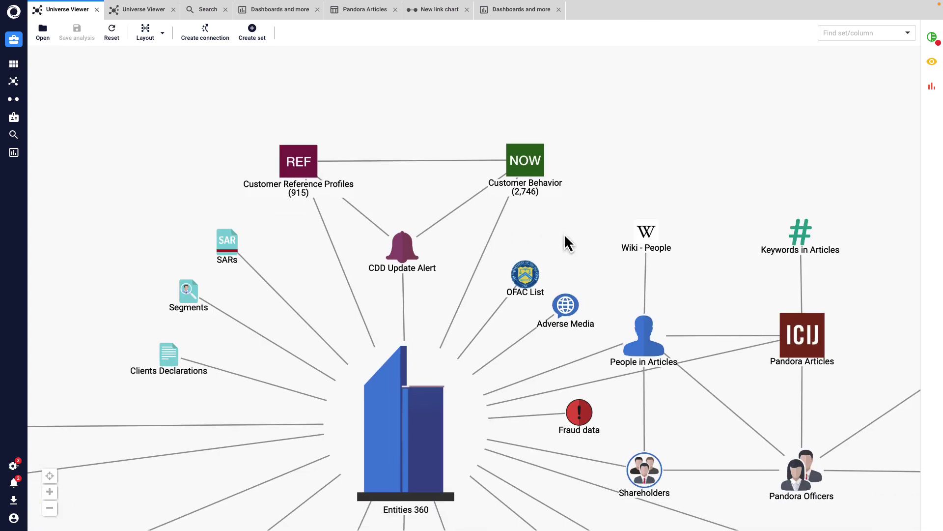